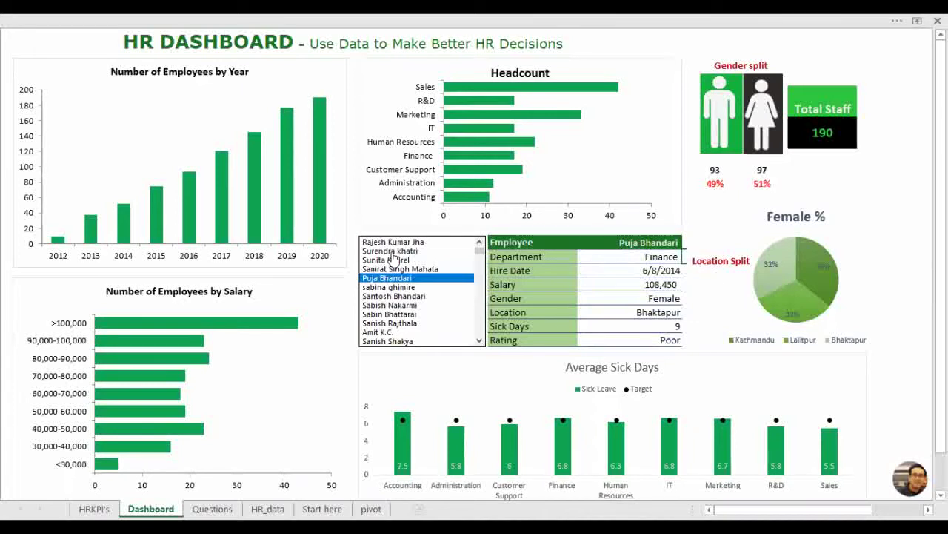
# - Choose different employees in the dashboard's list box and examine the details shown in the employee table
pyautogui.click(400, 288)
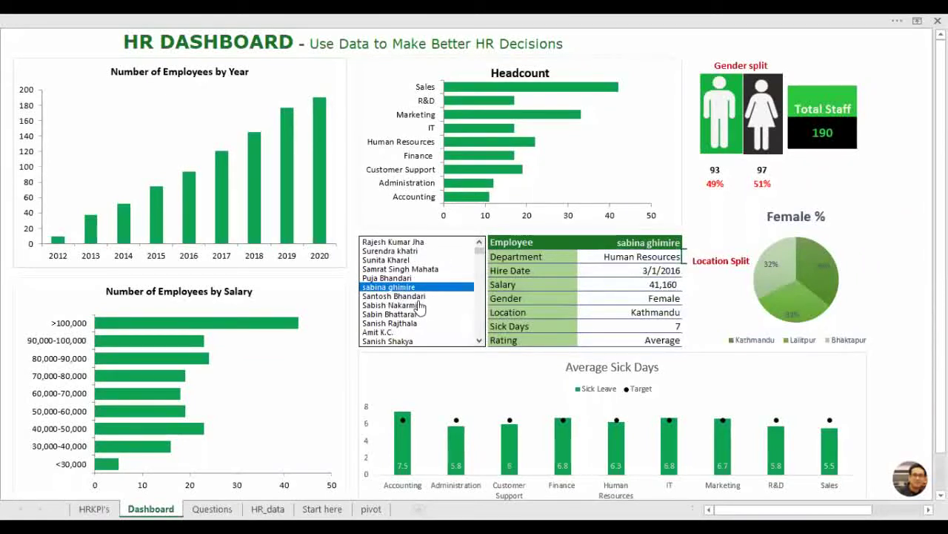
pyautogui.click(386, 279)
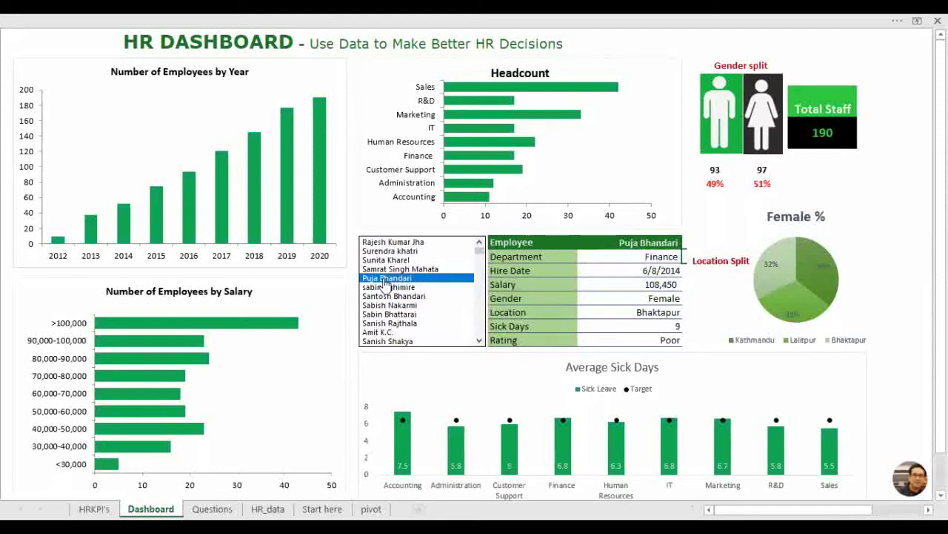
pyautogui.click(640, 247)
pyautogui.click(639, 257)
pyautogui.moveTo(779, 276)
pyautogui.press('Down')
pyautogui.press('Down')
pyautogui.press('Down')
pyautogui.press('Down')
pyautogui.press('Down')
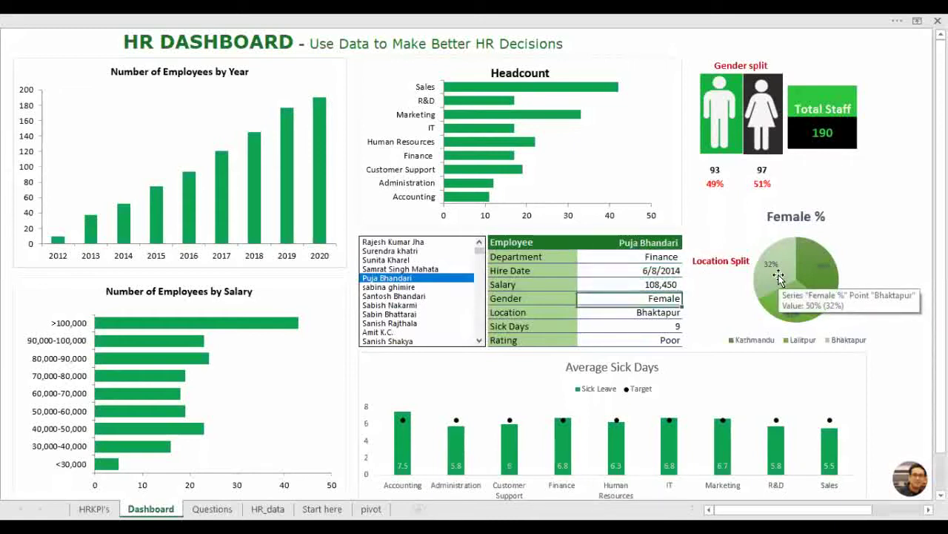
pyautogui.press('Up')
pyautogui.press('Up')
pyautogui.press('Up')
pyautogui.press('Up')
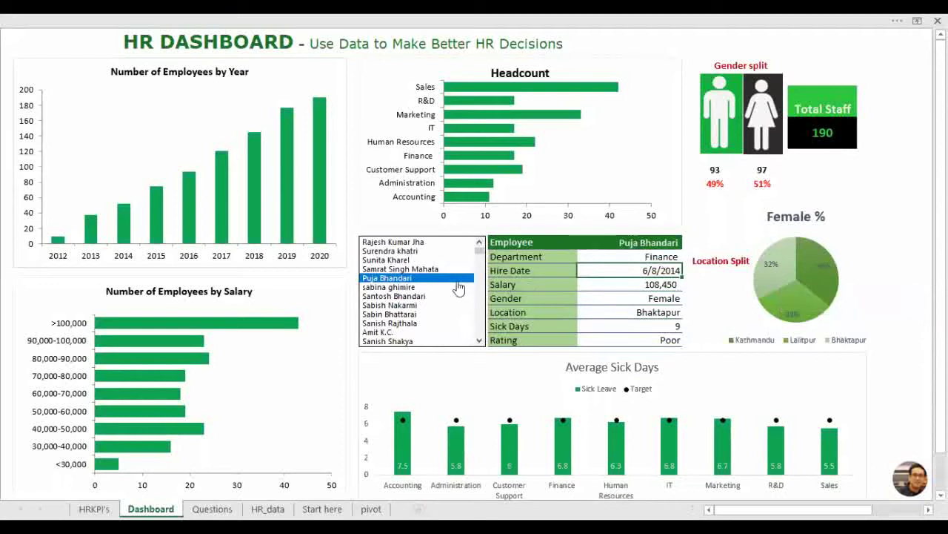
pyautogui.click(393, 242)
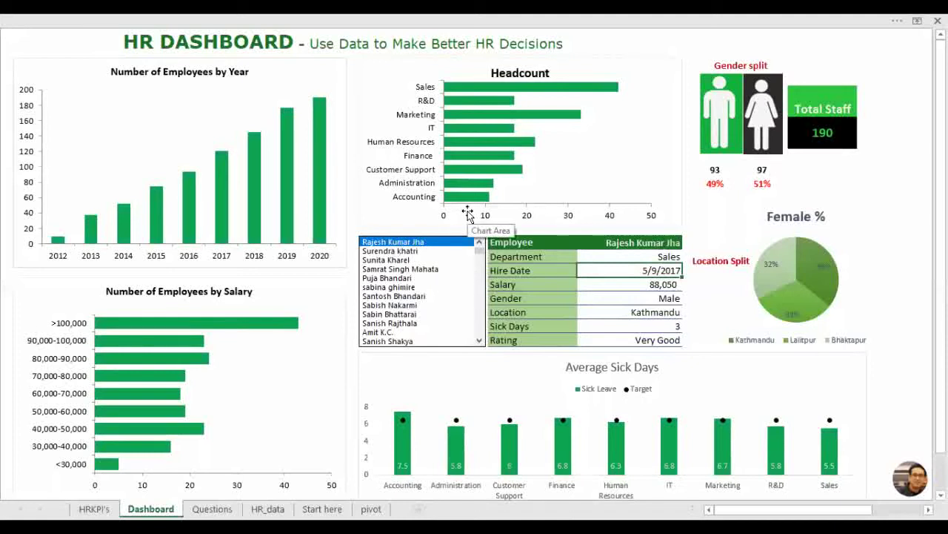
# - Keep the ribbon's tabs and commands permanently displayed and show the Home commands
pyautogui.click(897, 26)
pyautogui.click(836, 25)
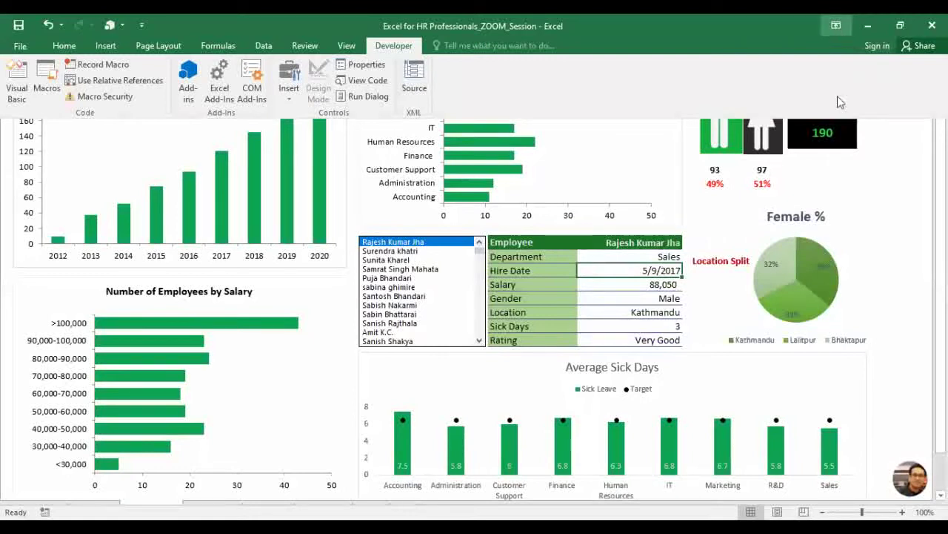
pyautogui.click(836, 134)
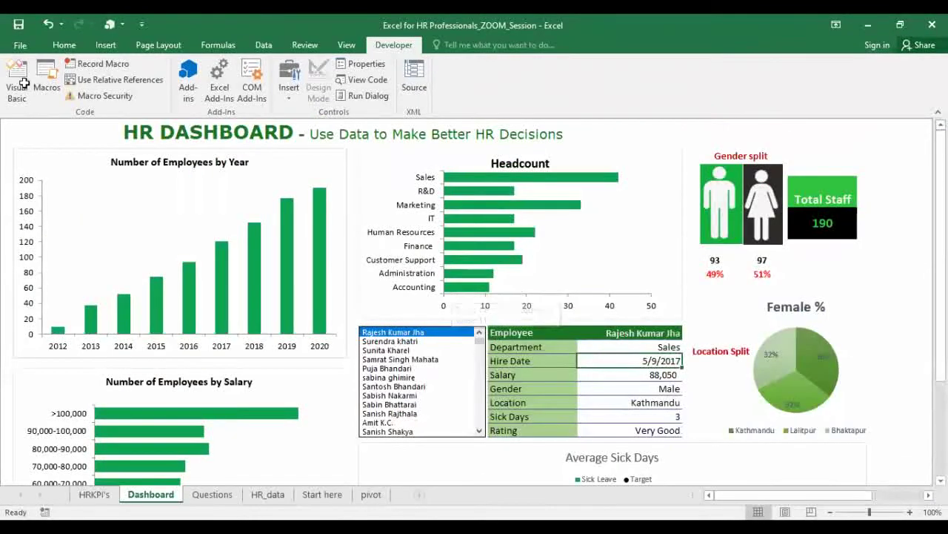
pyautogui.click(64, 45)
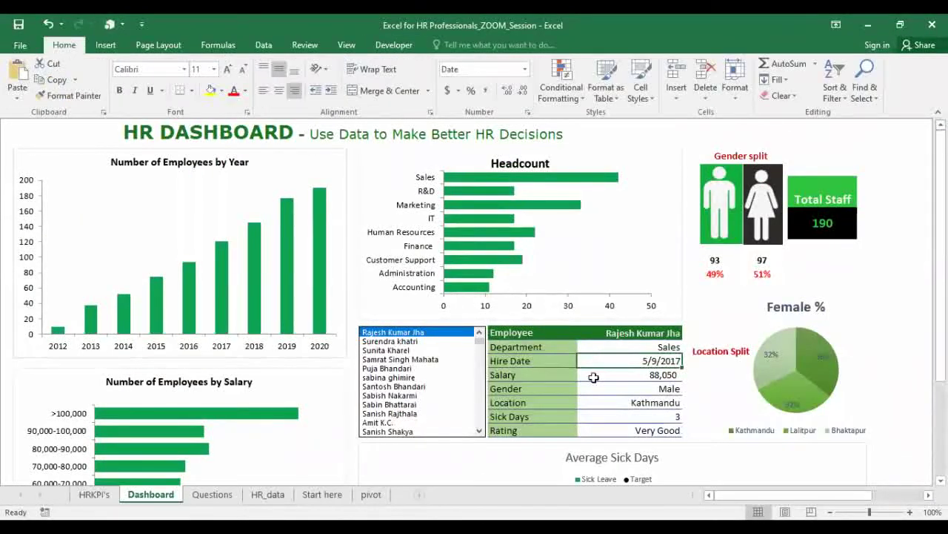
# - Choose the seventh employee in the list box and examine the name, Department and Salary rows of the employee table
pyautogui.click(605, 332)
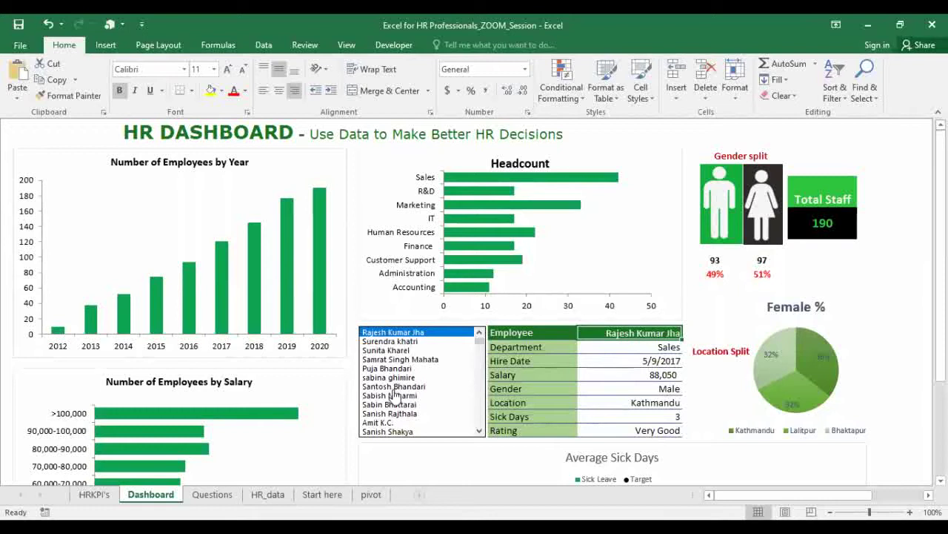
pyautogui.click(394, 386)
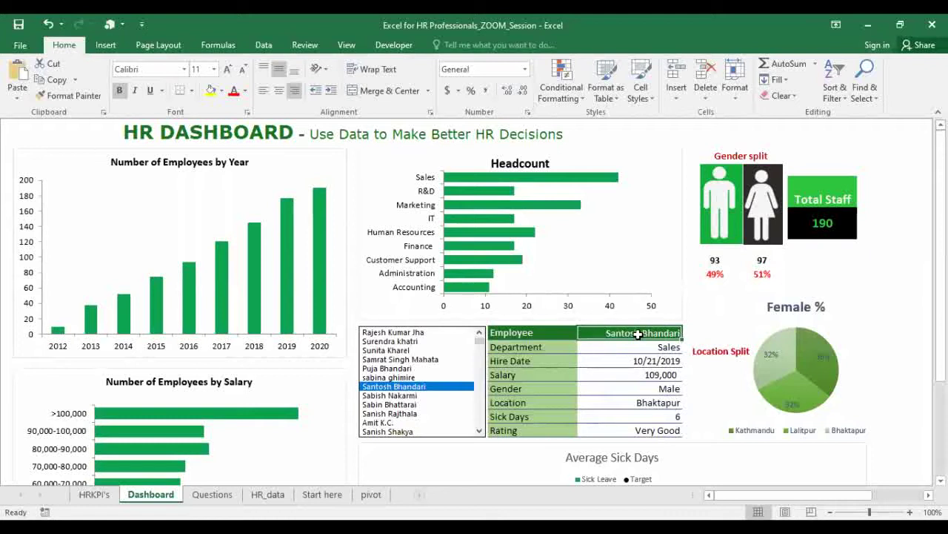
pyautogui.click(548, 360)
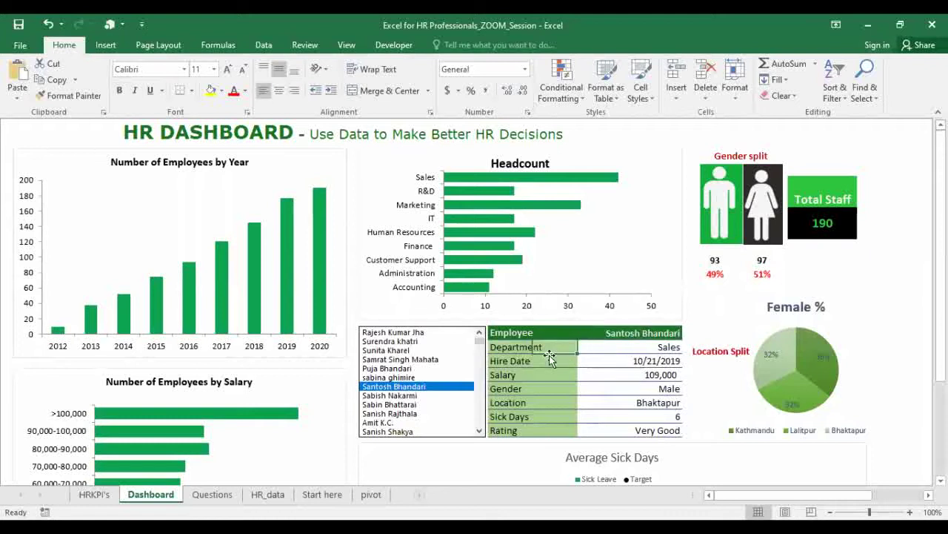
pyautogui.click(505, 376)
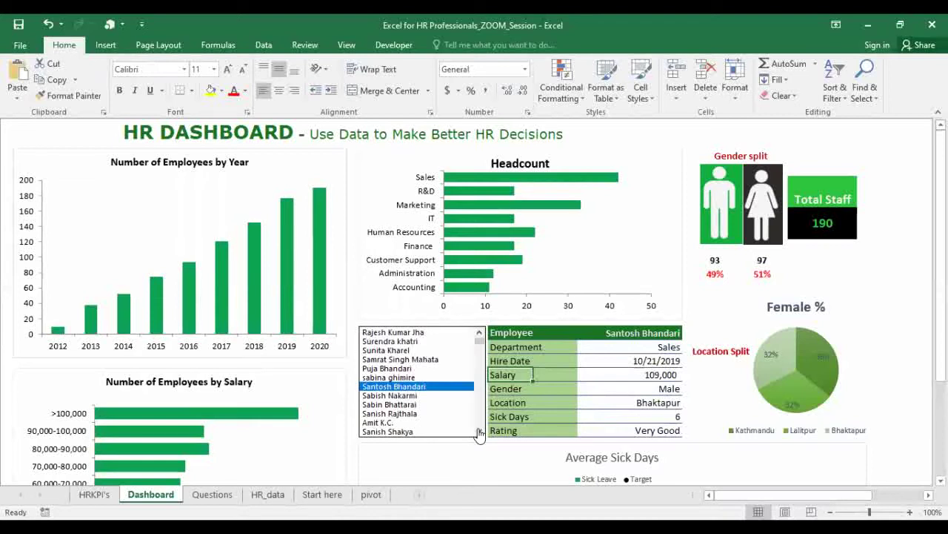
# - Delete the employee list box beside the employee detail table
pyautogui.rightClick(436, 347)
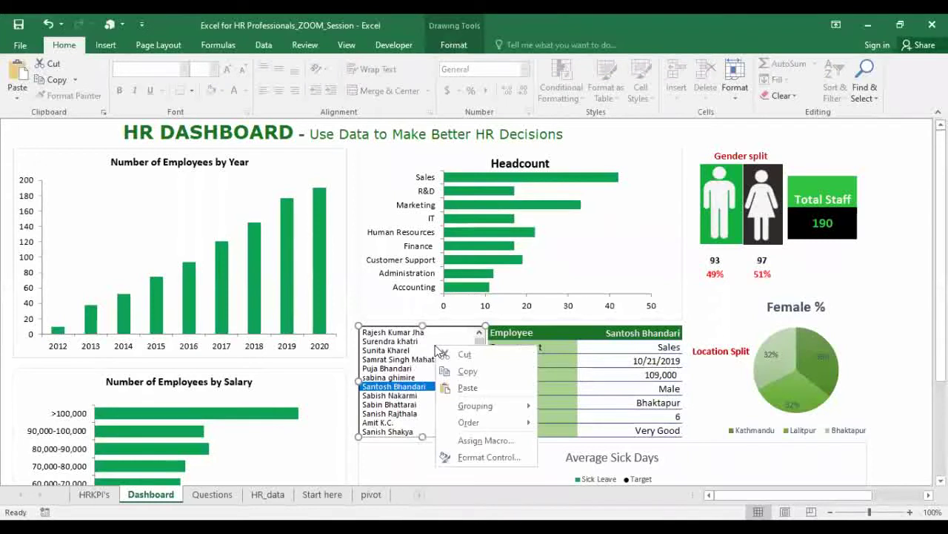
pyautogui.click(449, 339)
pyautogui.press('Delete')
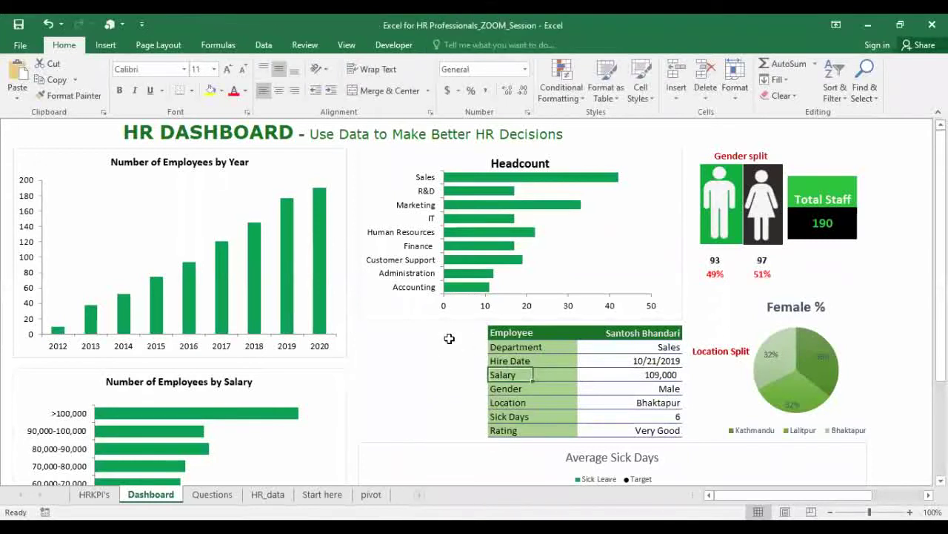
# - Clear the employee name cell in the header row of the employee detail table
pyautogui.click(456, 339)
pyautogui.press('Right')
pyautogui.press('Right')
pyautogui.press('Delete')
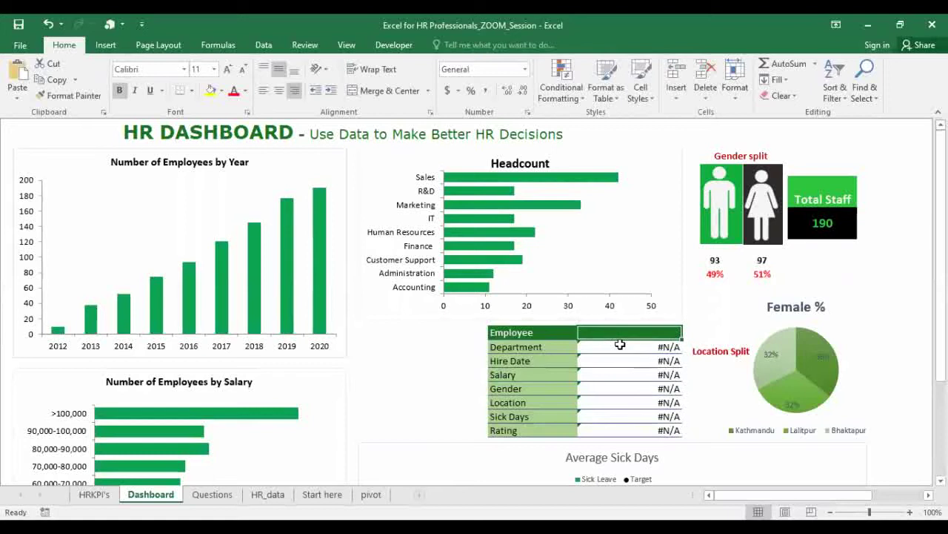
# - Display the formula bar with the Department value cell N17 selected
pyautogui.click(647, 403)
pyautogui.click(651, 346)
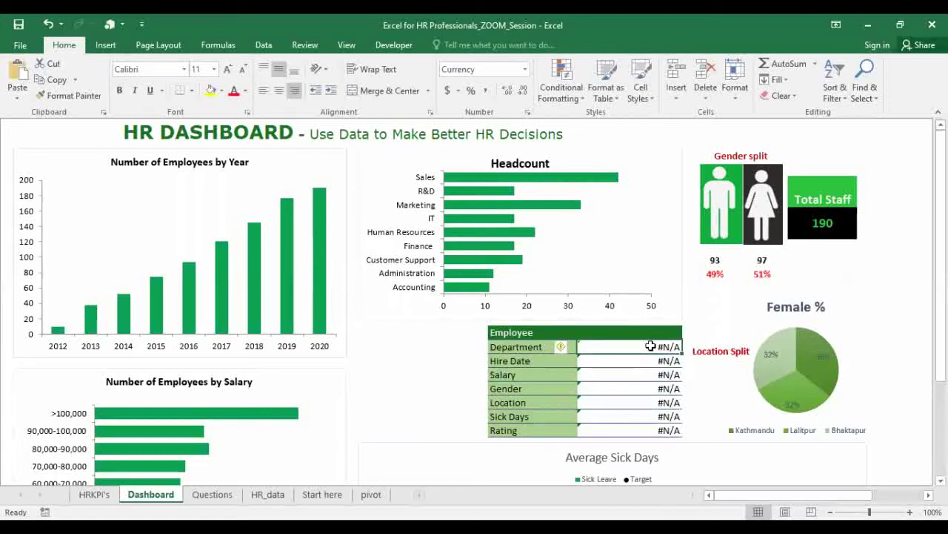
pyautogui.click(219, 47)
pyautogui.click(346, 44)
pyautogui.click(250, 69)
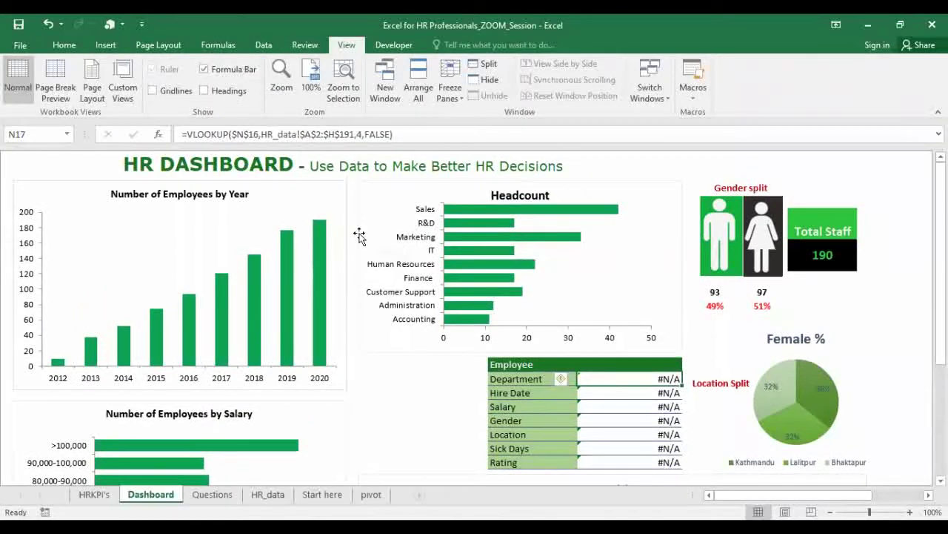
# - Examine the lookup formulas behind the Department, Hire Date, Salary and Gender values in the employee table
pyautogui.click(663, 393)
pyautogui.click(661, 419)
pyautogui.click(663, 407)
pyautogui.click(667, 393)
pyautogui.click(668, 380)
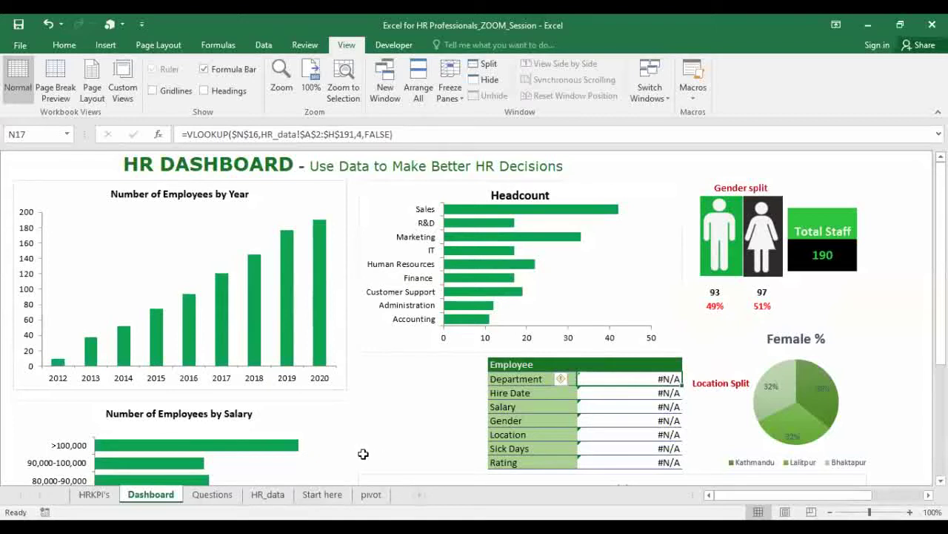
# - Examine the employee names in A2:A191 on the HR_data sheet and return to the Dashboard sheet
pyautogui.click(268, 494)
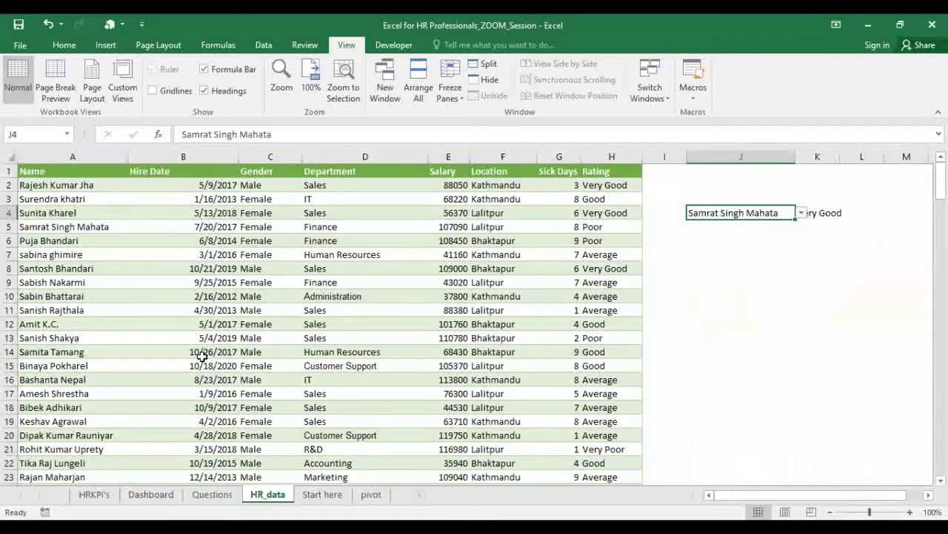
pyautogui.moveTo(89, 185); pyautogui.dragTo(74, 380)
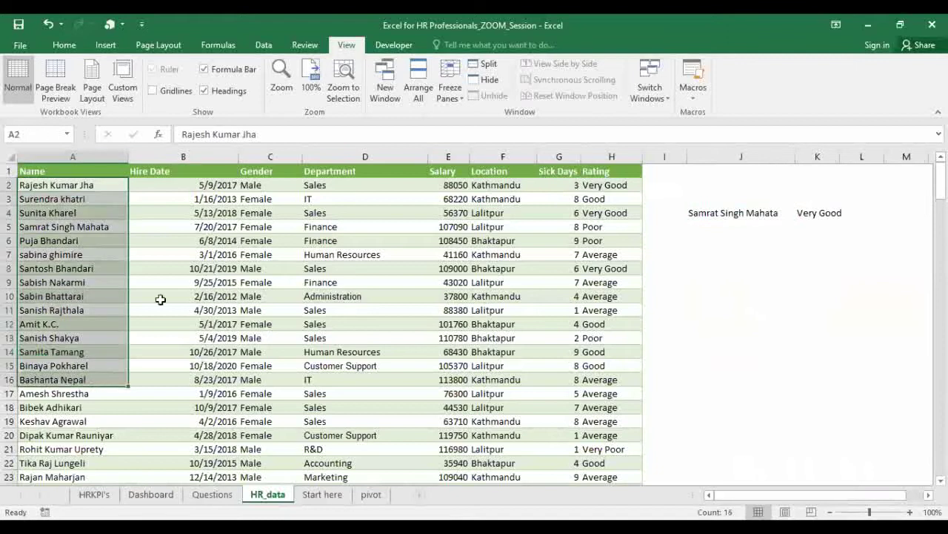
pyautogui.click(102, 185)
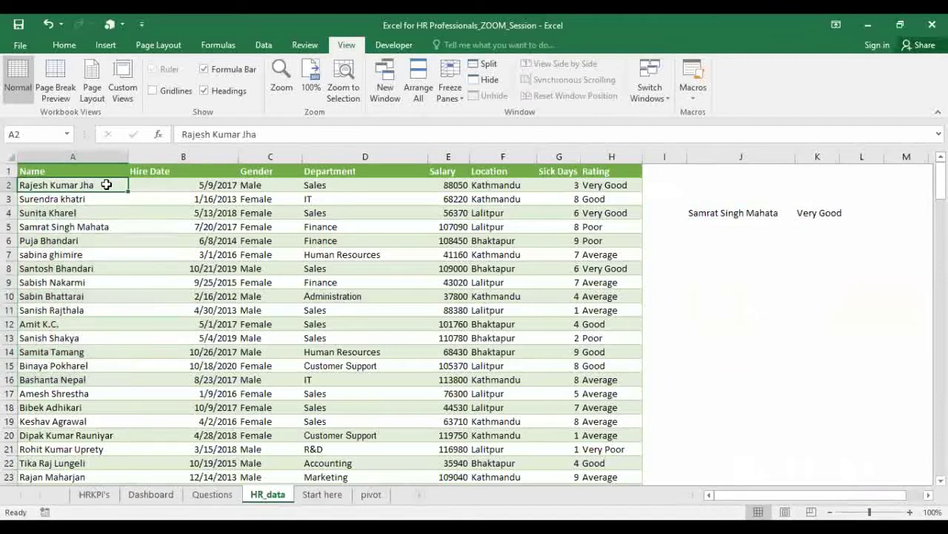
pyautogui.hotkey('ctrl', 'shift', 'Down')
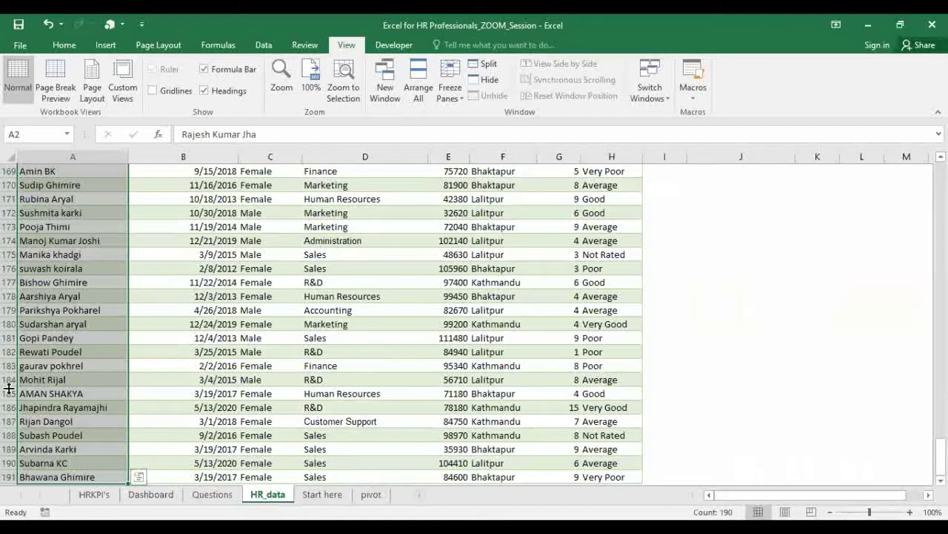
pyautogui.click(151, 494)
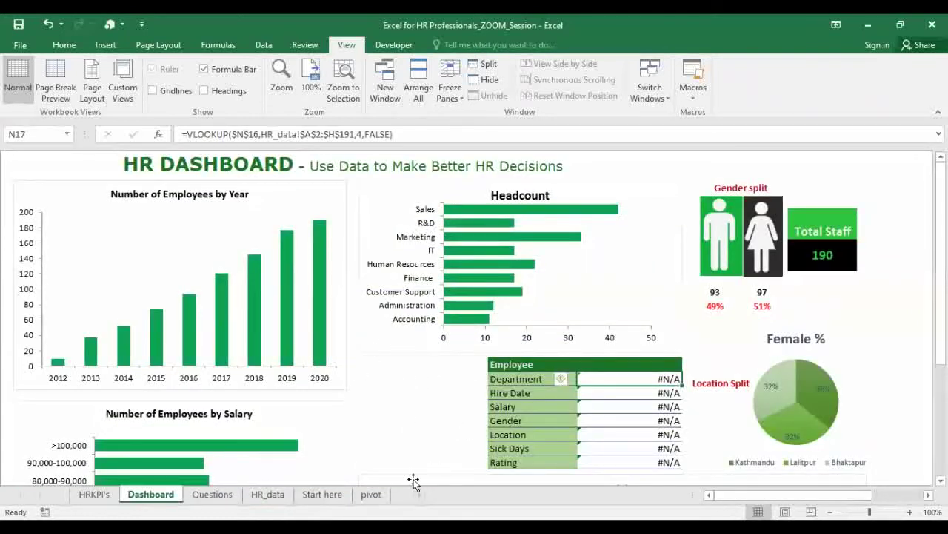
# - Make sure Developer is enabled among the main tabs in the ribbon customization options and apply them
pyautogui.click(401, 367)
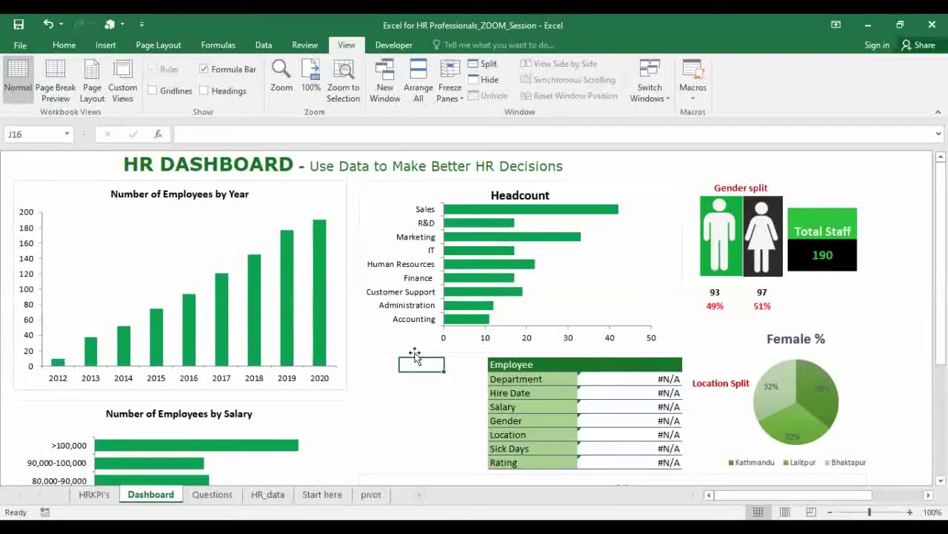
pyautogui.click(395, 45)
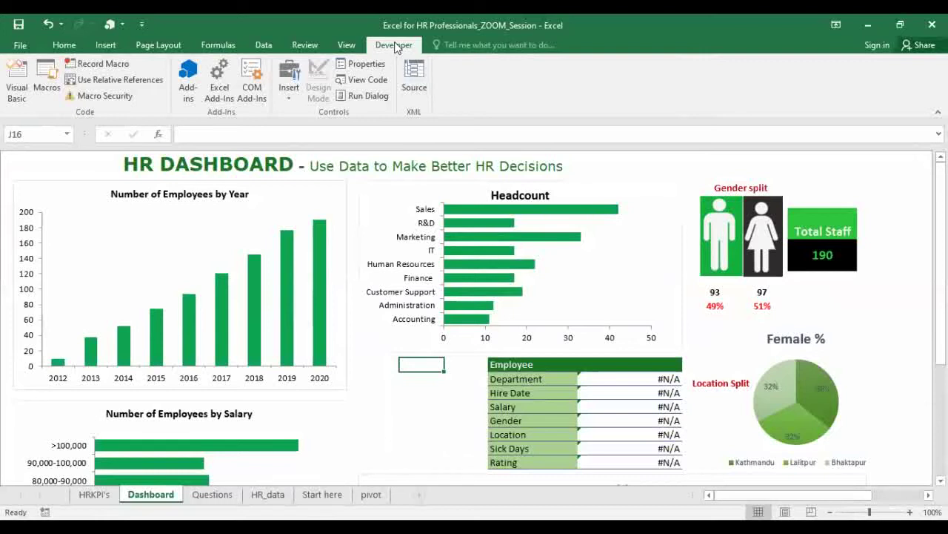
pyautogui.click(21, 46)
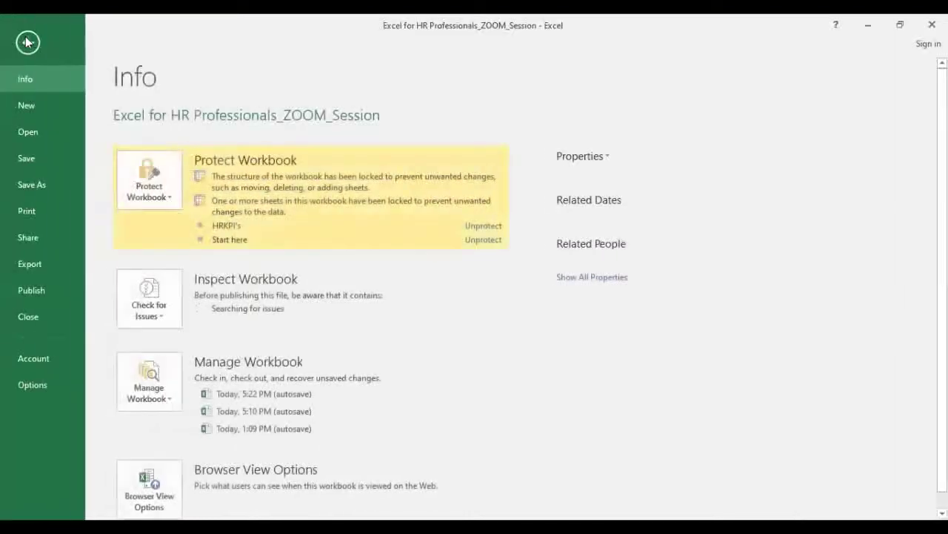
pyautogui.click(45, 382)
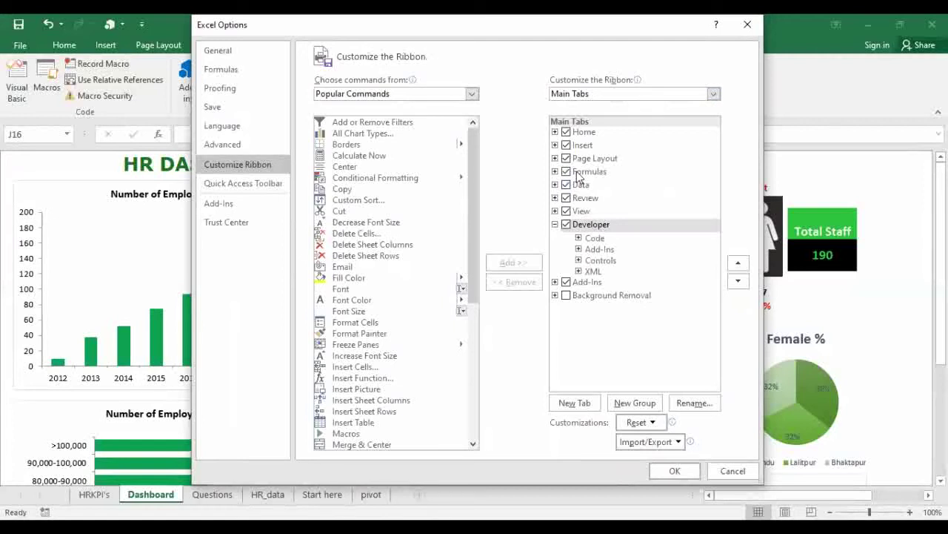
pyautogui.moveTo(619, 16); pyautogui.dragTo(609, 86)
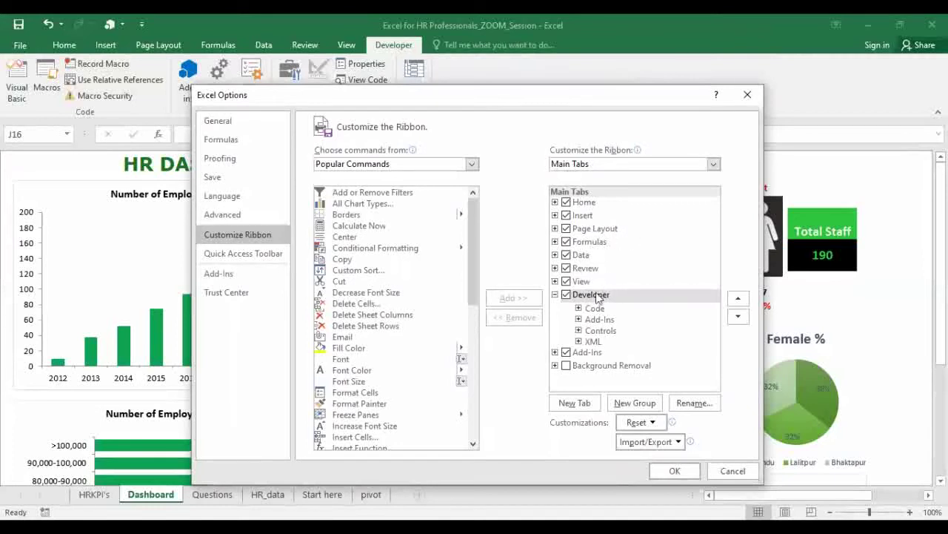
pyautogui.click(566, 295)
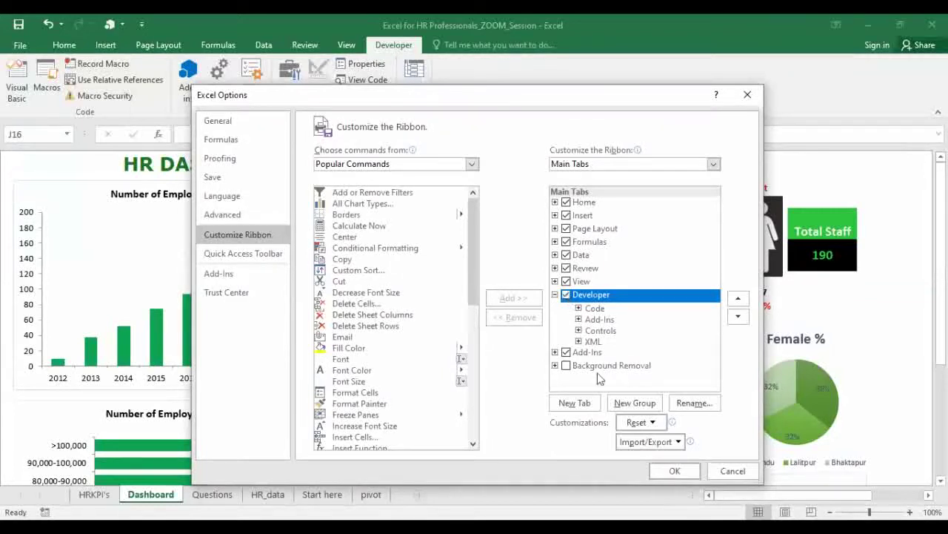
pyautogui.click(675, 471)
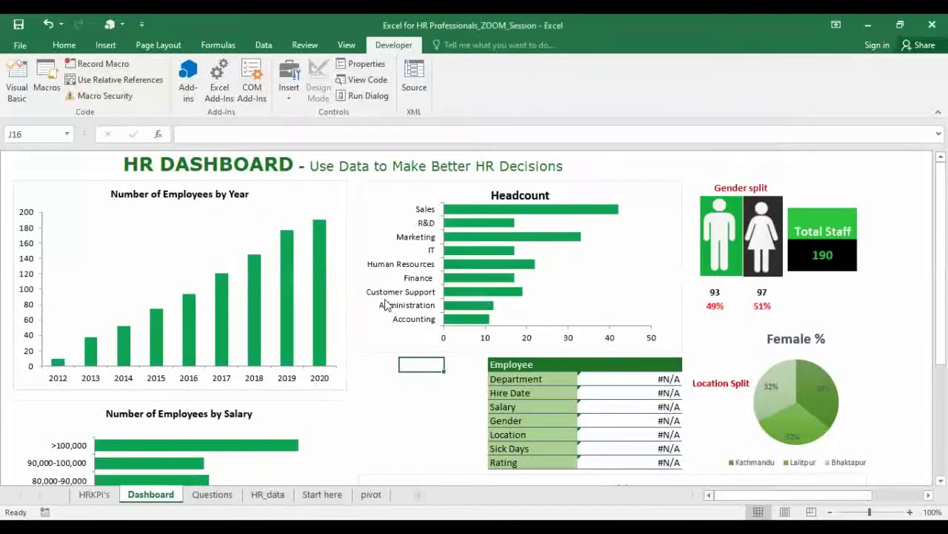
# - Insert a List Box form control in the empty area beside the employee table, matching the table's height
pyautogui.click(395, 45)
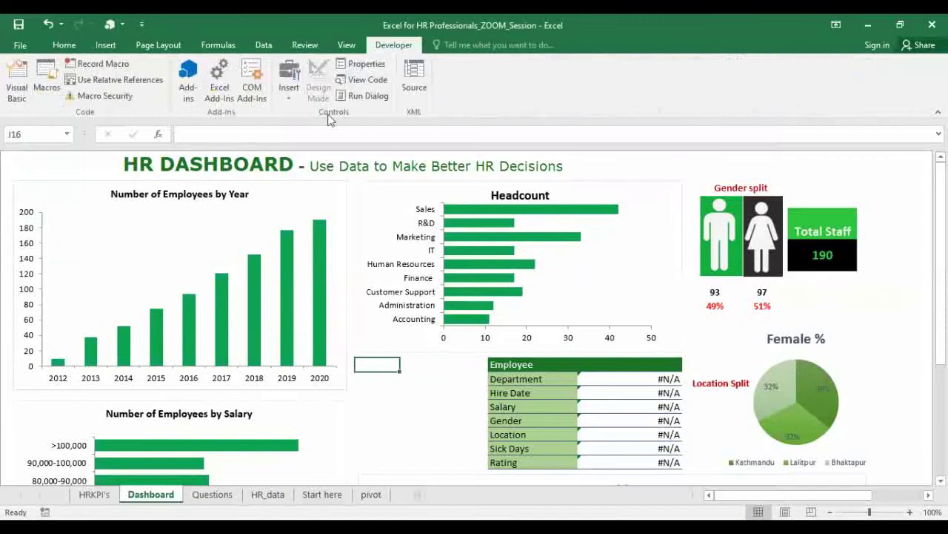
pyautogui.click(289, 95)
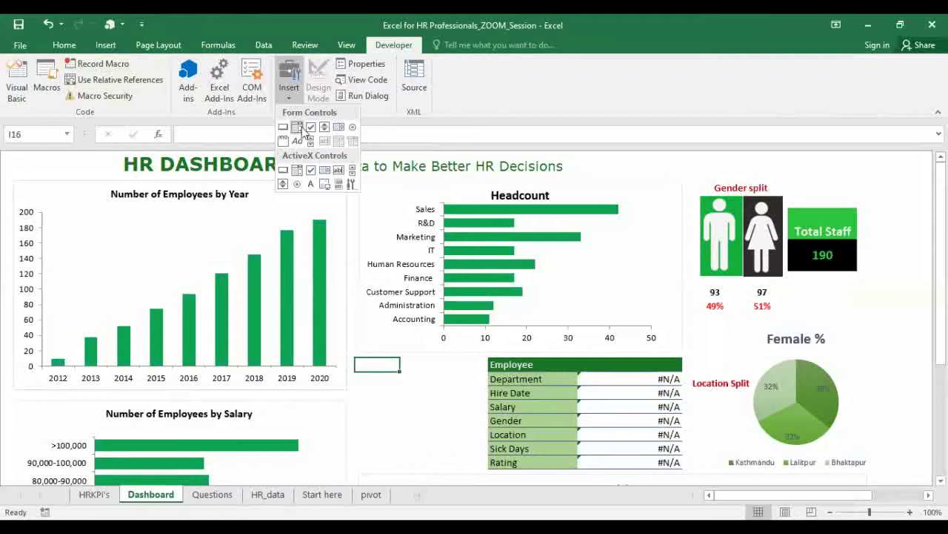
pyautogui.click(340, 131)
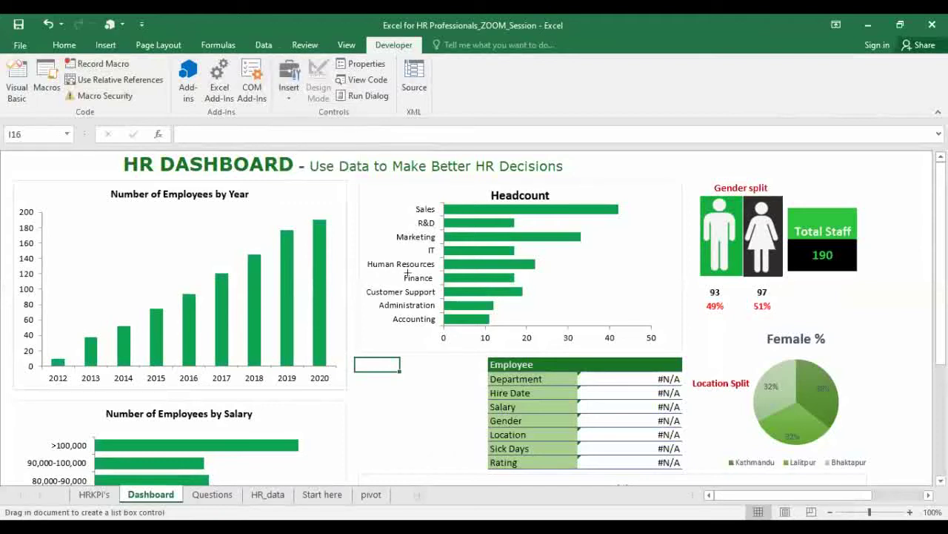
pyautogui.scroll(-1, 403, 389)
pyautogui.scroll(-1, 409, 386)
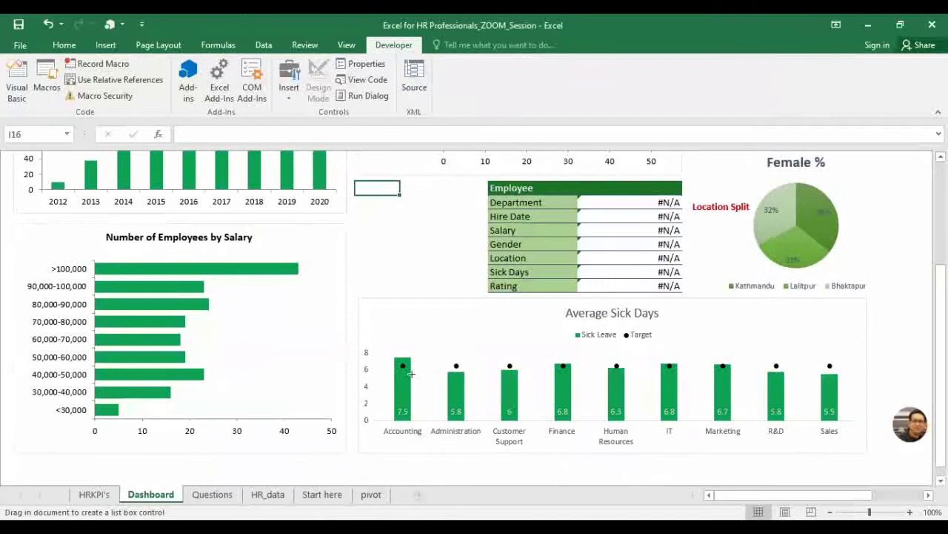
pyautogui.moveTo(364, 271)
pyautogui.mouseDown()
pyautogui.moveTo(462, 292)
pyautogui.moveTo(482, 377)
pyautogui.mouseUp()
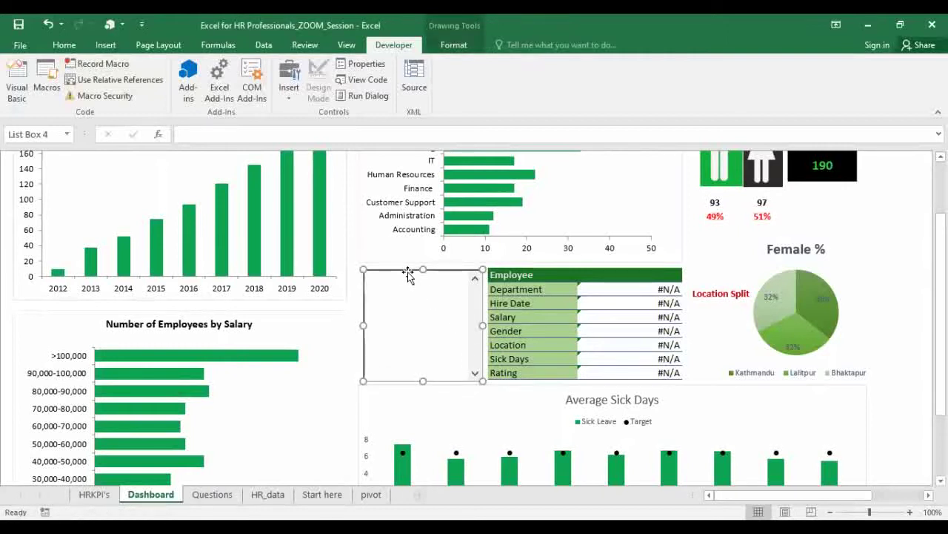
# - Align the new list box with the top edge of the employee table and check the employee name column on the HR_data sheet
pyautogui.moveTo(407, 272); pyautogui.dragTo(407, 270)
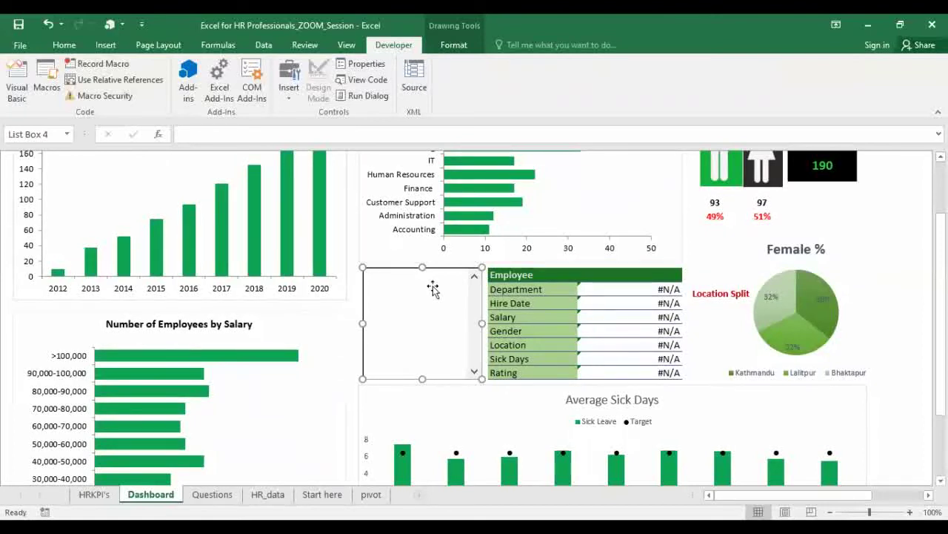
pyautogui.click(716, 340)
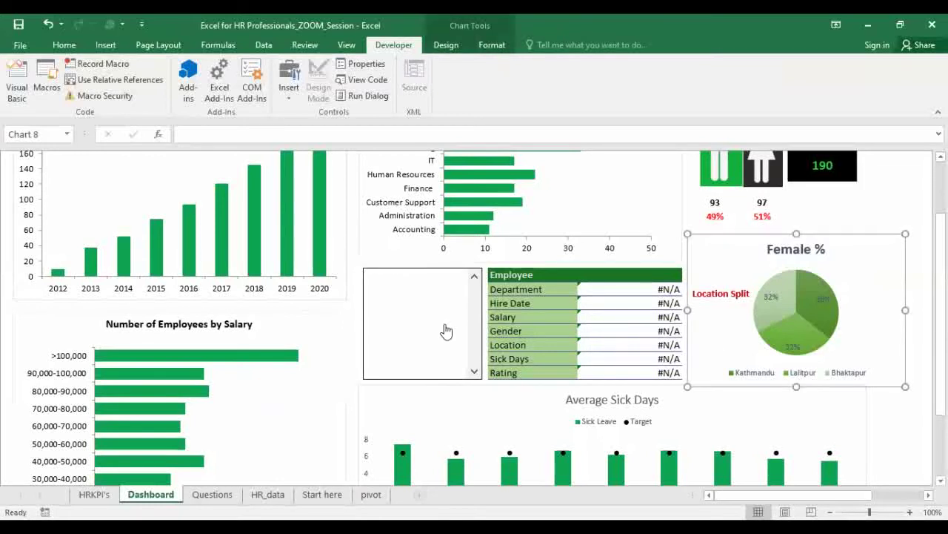
pyautogui.click(267, 495)
pyautogui.click(96, 196)
pyautogui.click(153, 493)
# - Set the list box's input range to the employee names in HR_data!$A$2:$A$191
pyautogui.rightClick(415, 324)
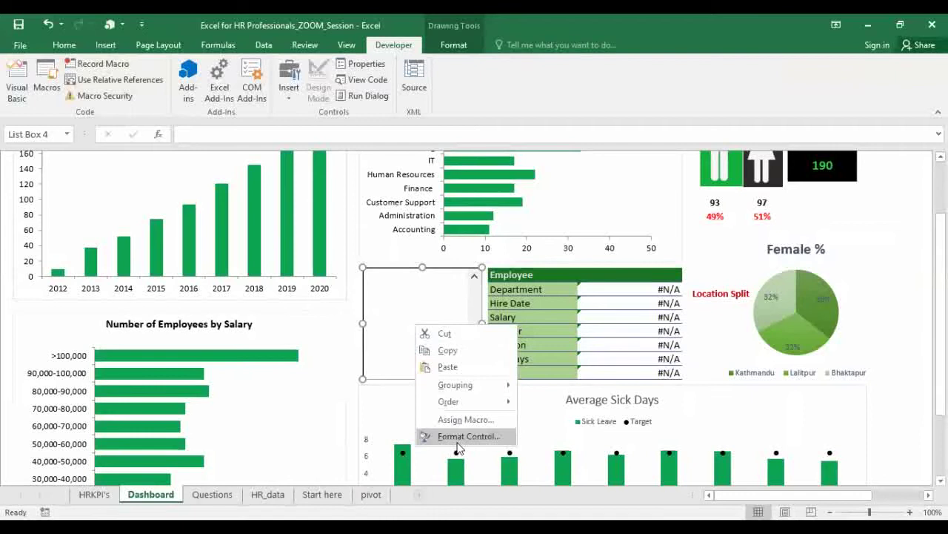
pyautogui.click(478, 436)
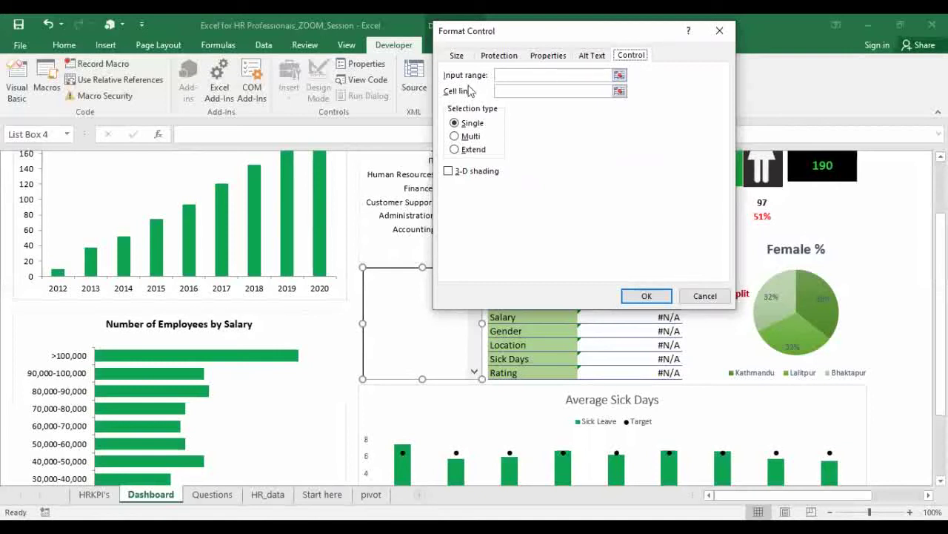
pyautogui.click(503, 75)
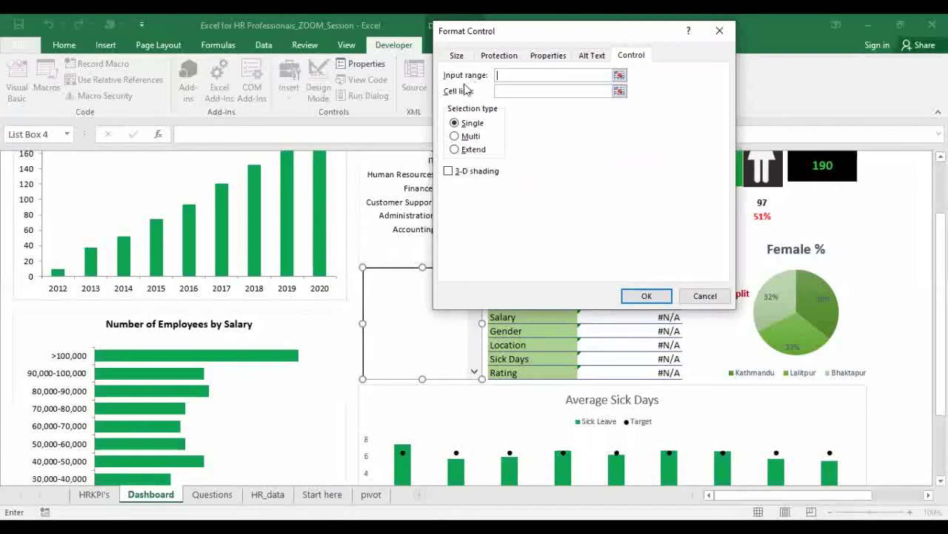
pyautogui.click(620, 77)
pyautogui.click(267, 494)
pyautogui.scroll(10, 212, 366)
pyautogui.scroll(16, 212, 366)
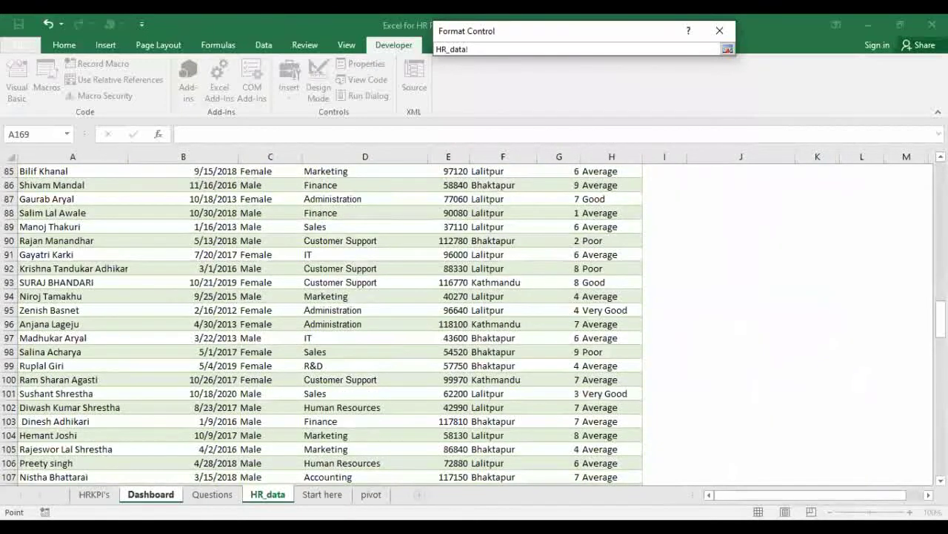
pyautogui.scroll(20, 131, 211)
pyautogui.click(75, 182)
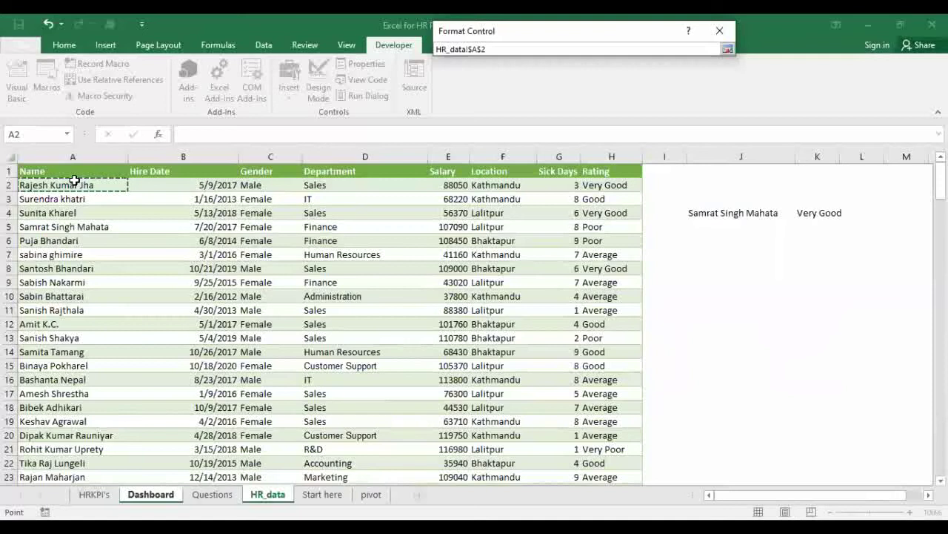
pyautogui.hotkey('ctrl', 'shift', 'Down')
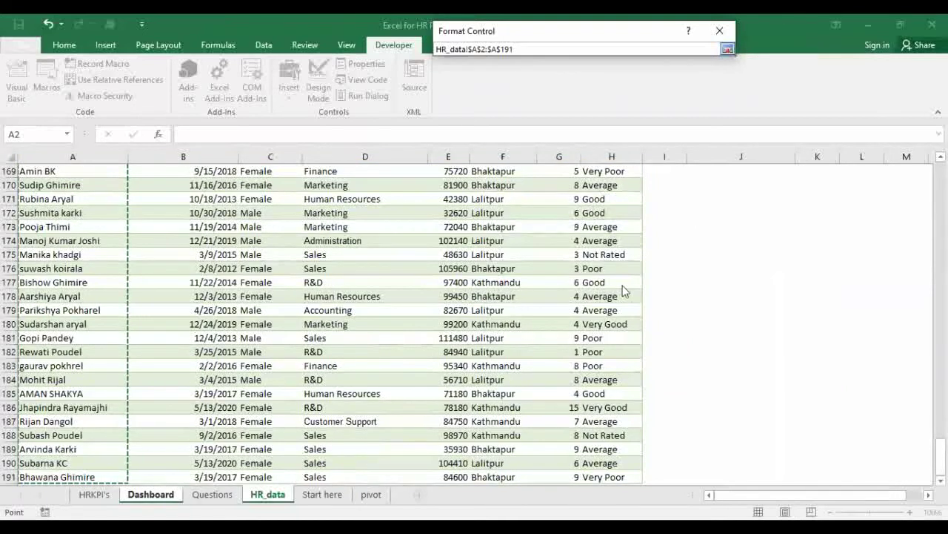
pyautogui.press('Return')
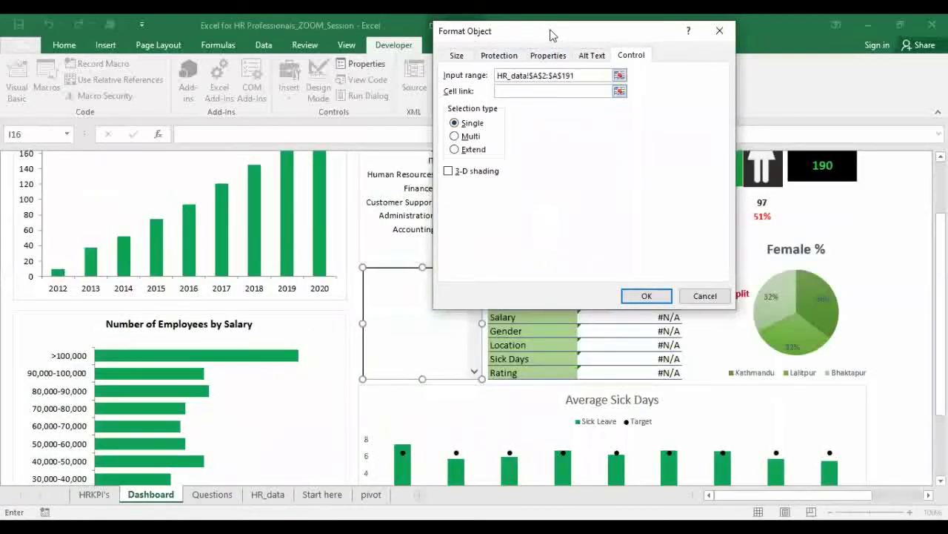
# - Link the list box to the empty Dashboard cell $S$26 with single selection and apply the control settings
pyautogui.moveTo(550, 35); pyautogui.dragTo(364, 105)
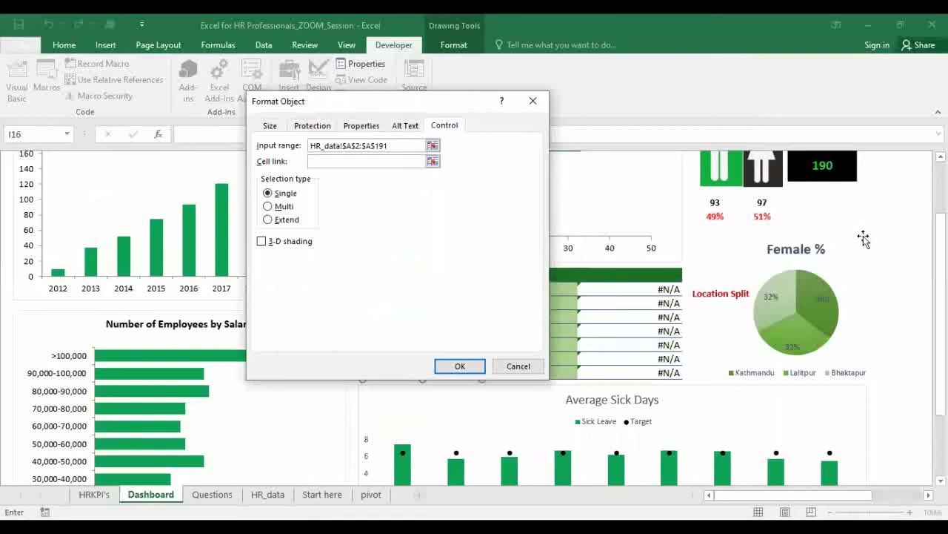
pyautogui.click(312, 161)
pyautogui.click(433, 161)
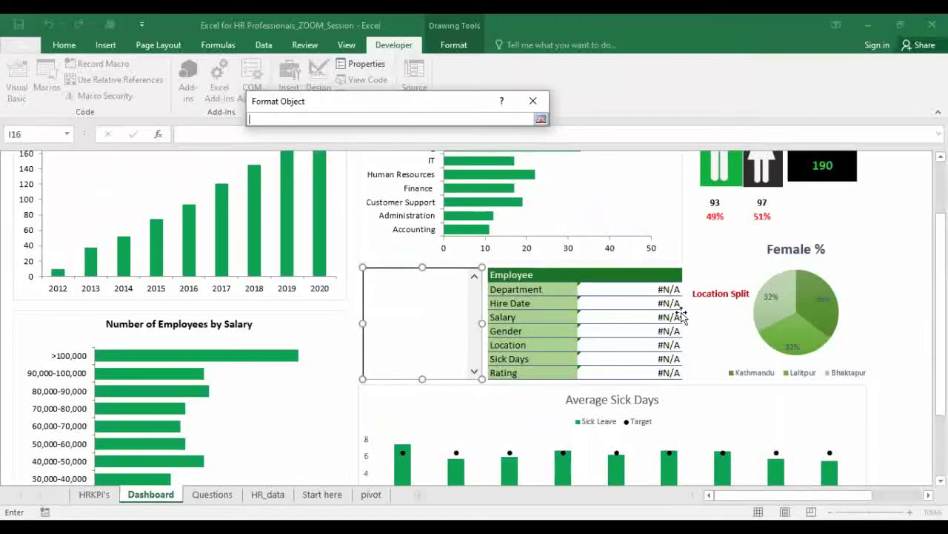
pyautogui.press('Return')
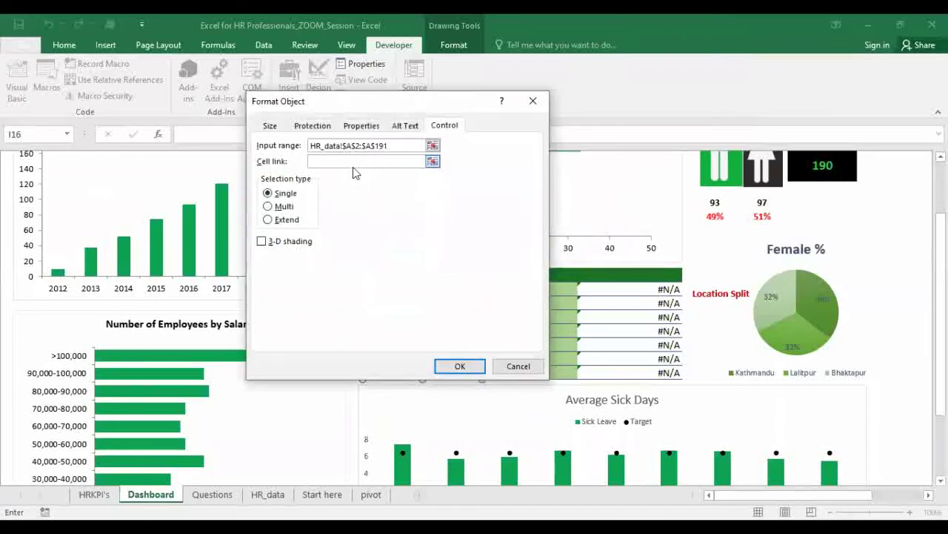
pyautogui.click(432, 161)
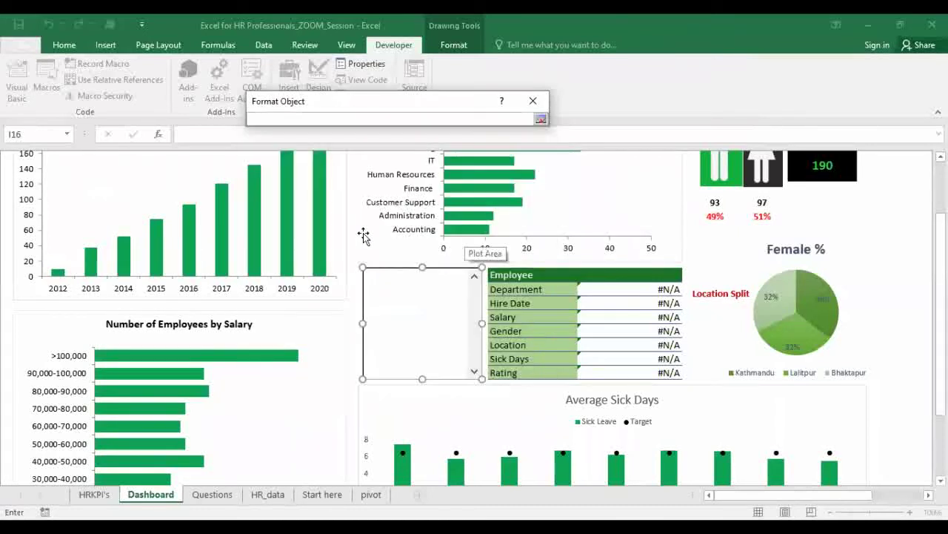
pyautogui.click(886, 391)
pyautogui.click(895, 410)
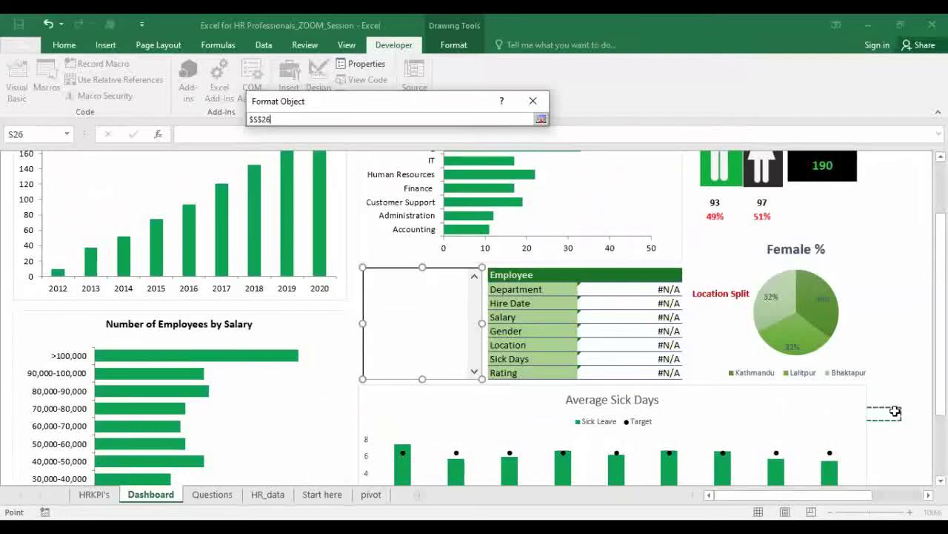
pyautogui.click(254, 121)
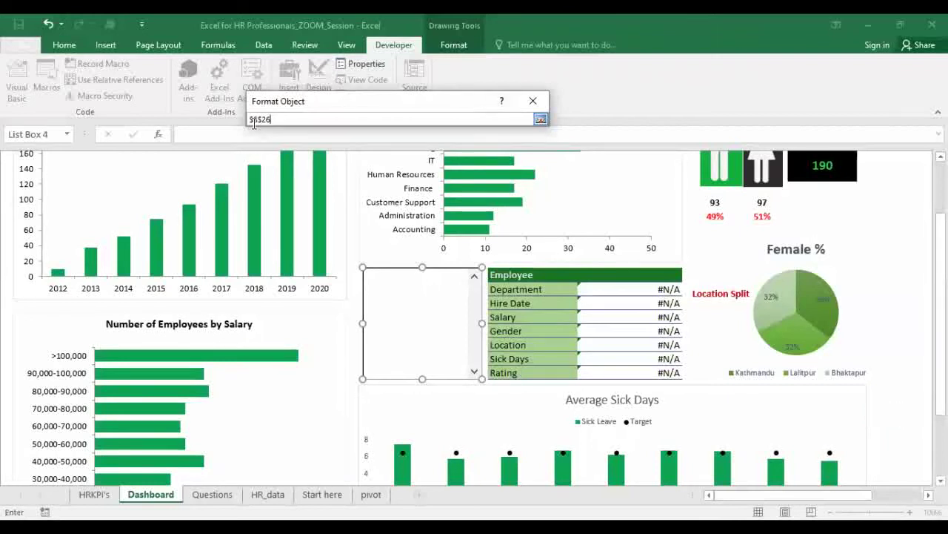
pyautogui.press('Return')
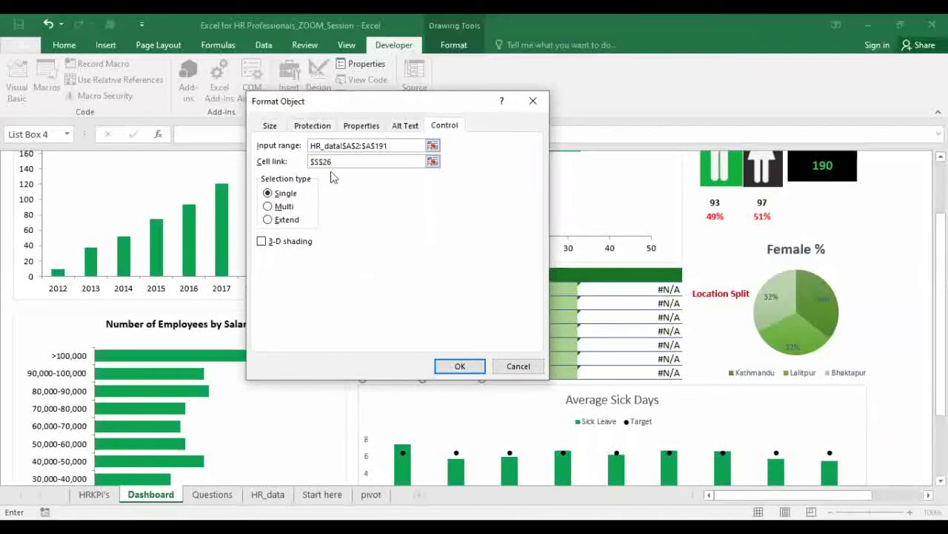
pyautogui.click(459, 365)
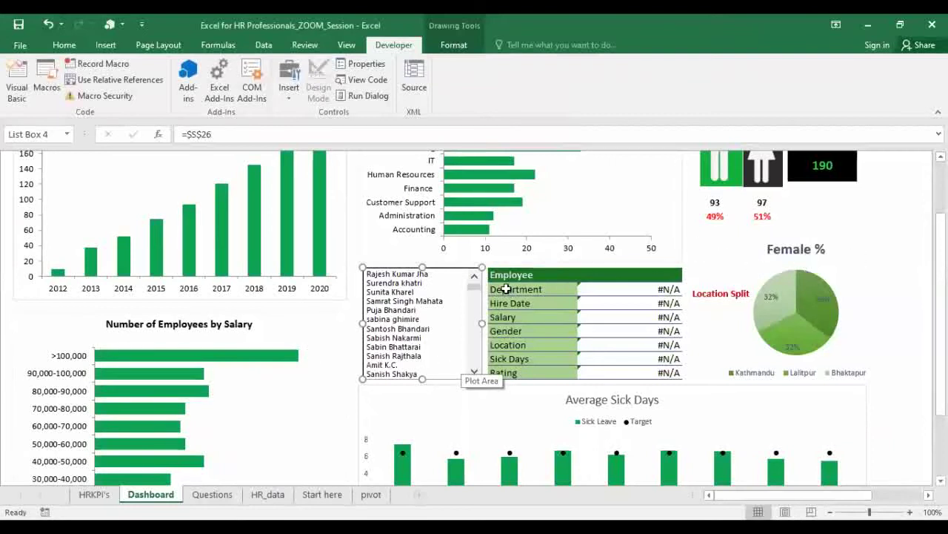
# - Test the list box by choosing the fifth and then the first employee, and check the value in linked cell S26
pyautogui.click(898, 260)
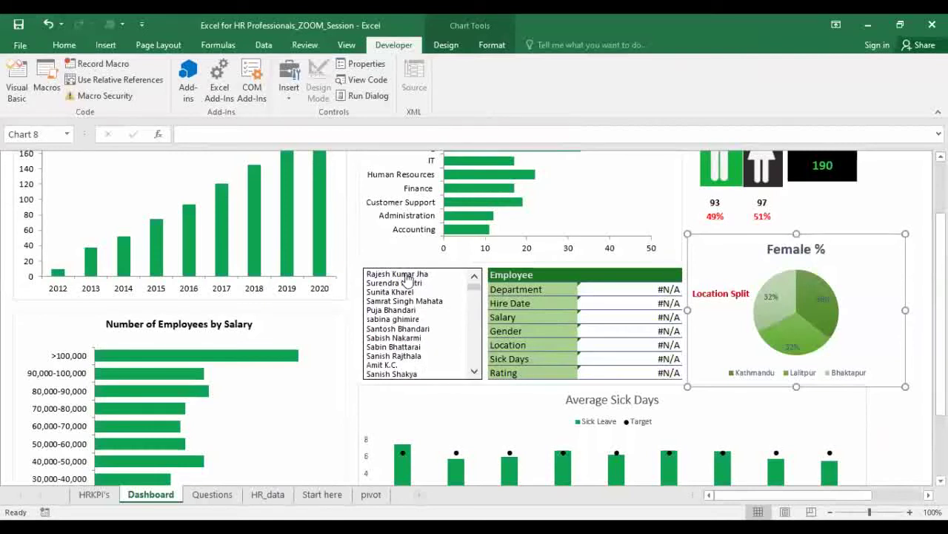
pyautogui.click(417, 309)
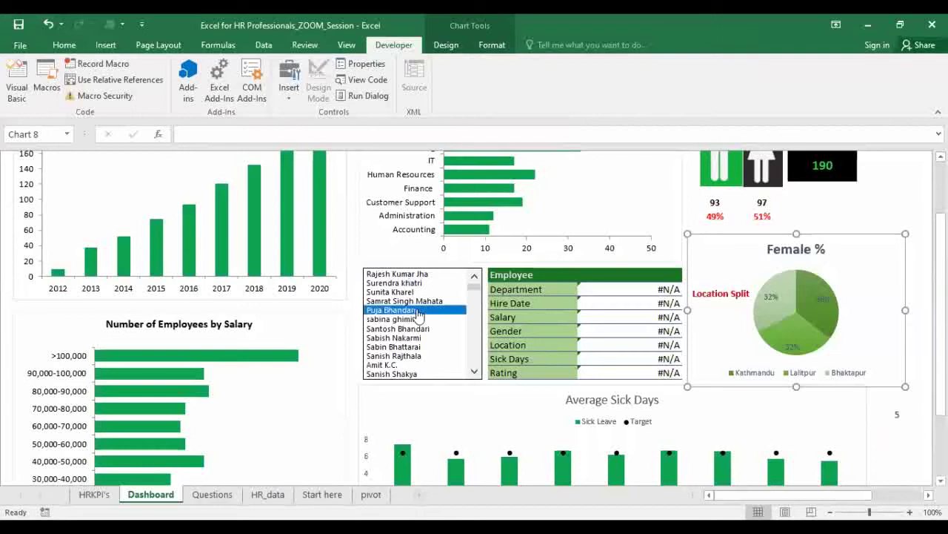
pyautogui.click(391, 274)
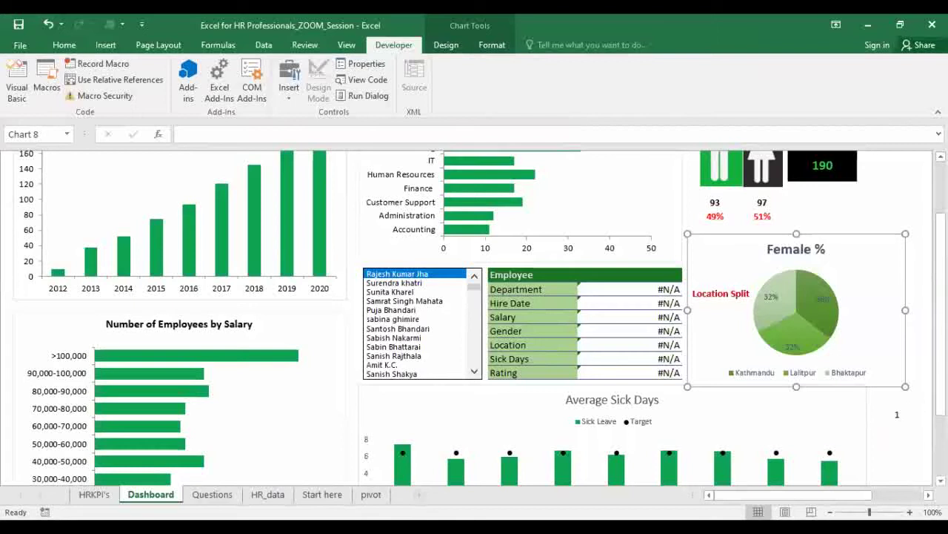
pyautogui.click(892, 419)
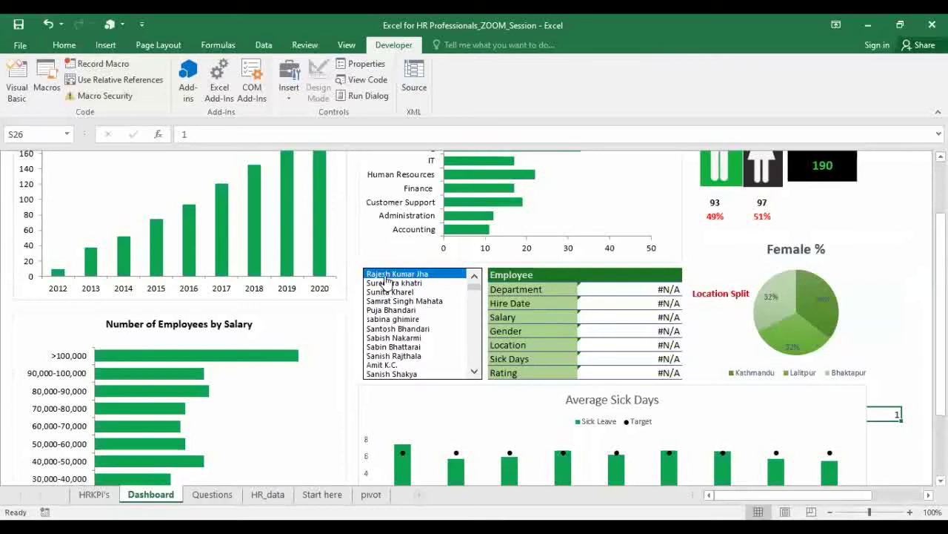
pyautogui.click(908, 428)
pyautogui.click(893, 415)
# - Compare the list positions with the first employee names in column A of HR_data, from A2 to A4, and return to the Dashboard sheet
pyautogui.click(267, 494)
pyautogui.scroll(4, 60, 223)
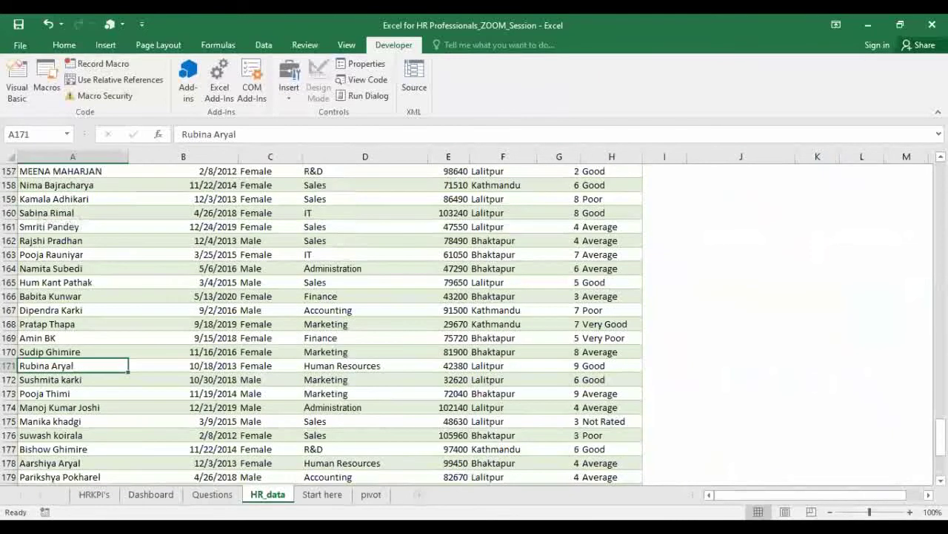
pyautogui.moveTo(940, 437); pyautogui.dragTo(939, 177)
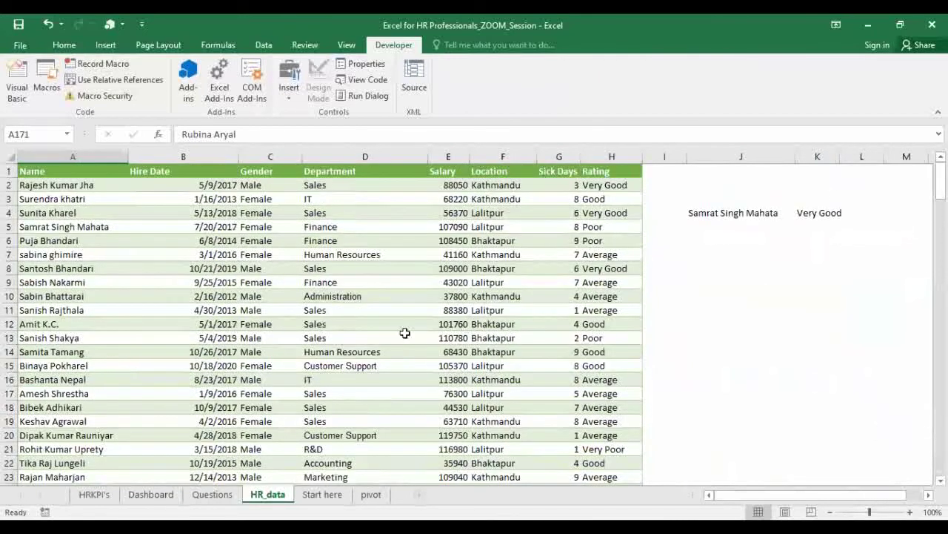
pyautogui.click(62, 194)
pyautogui.click(61, 186)
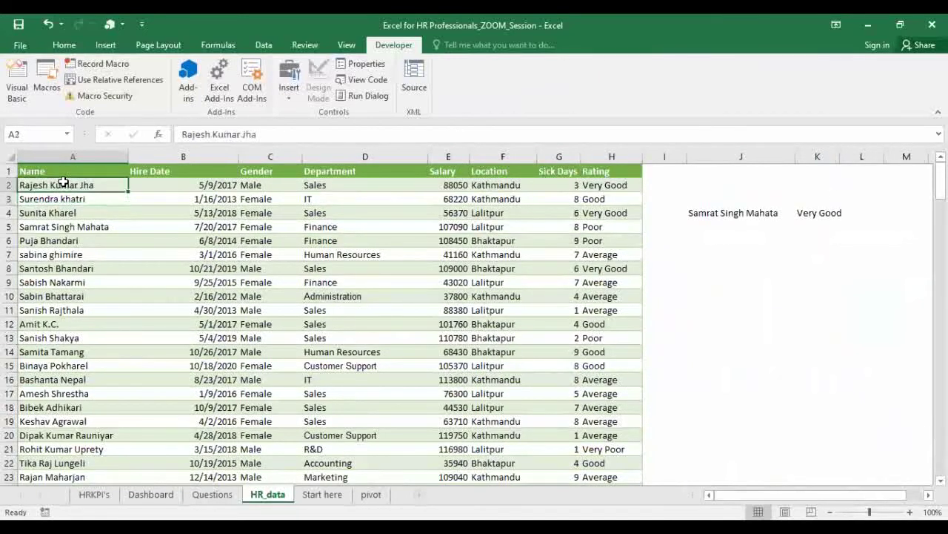
pyautogui.click(58, 199)
pyautogui.click(58, 213)
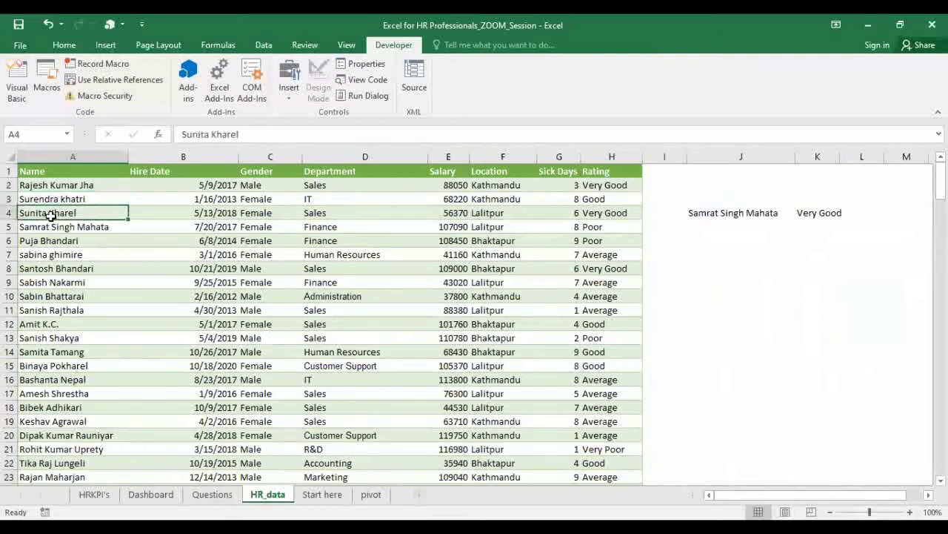
pyautogui.click(151, 494)
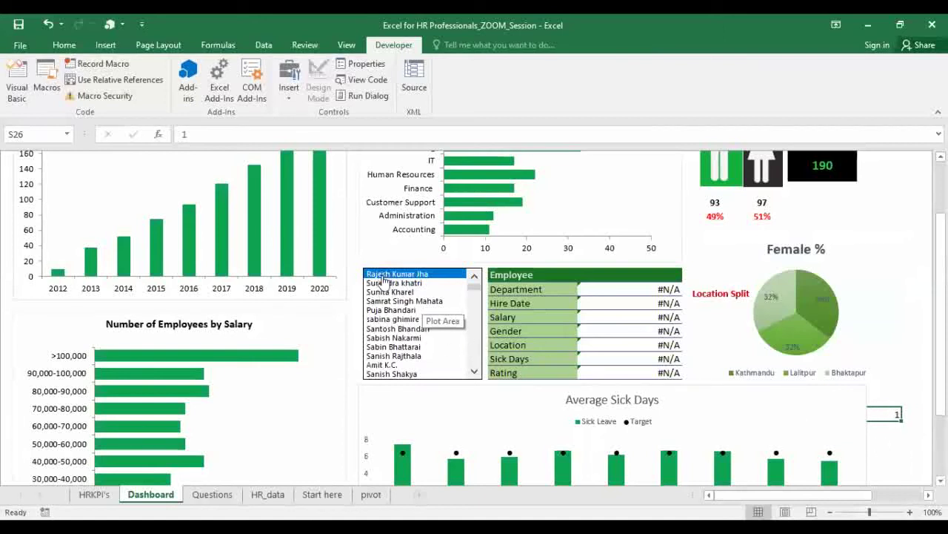
# - Choose several employees further down the list box and check how the position number in cell S26 responds
pyautogui.click(406, 310)
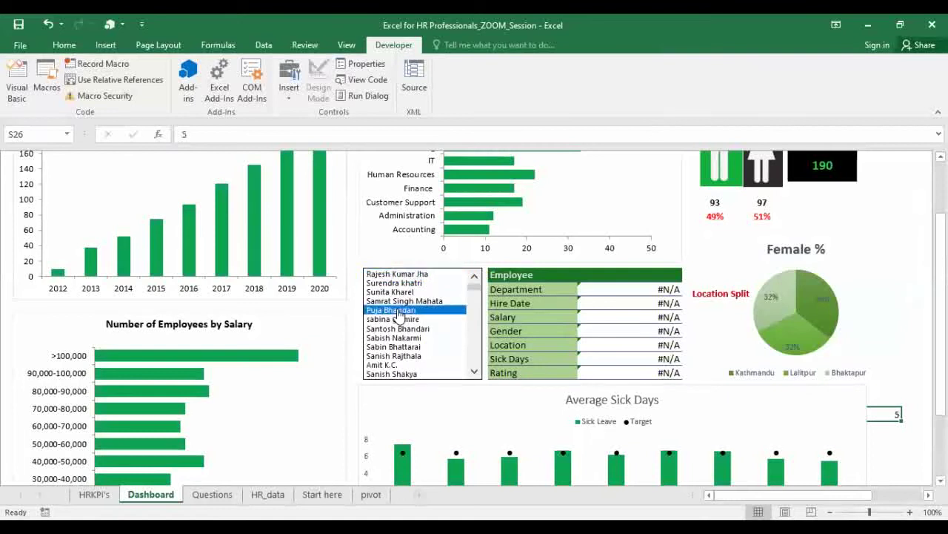
pyautogui.click(404, 358)
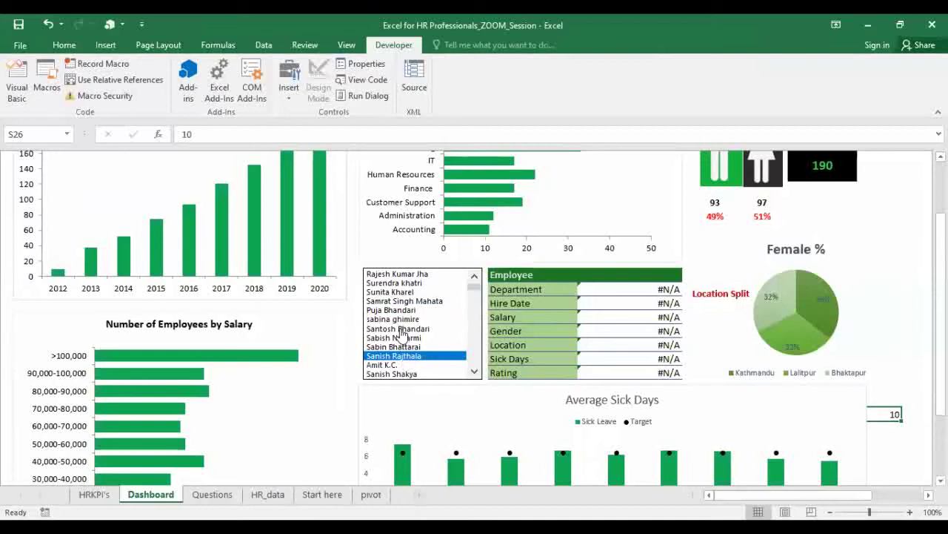
pyautogui.scroll(-3, 475, 376)
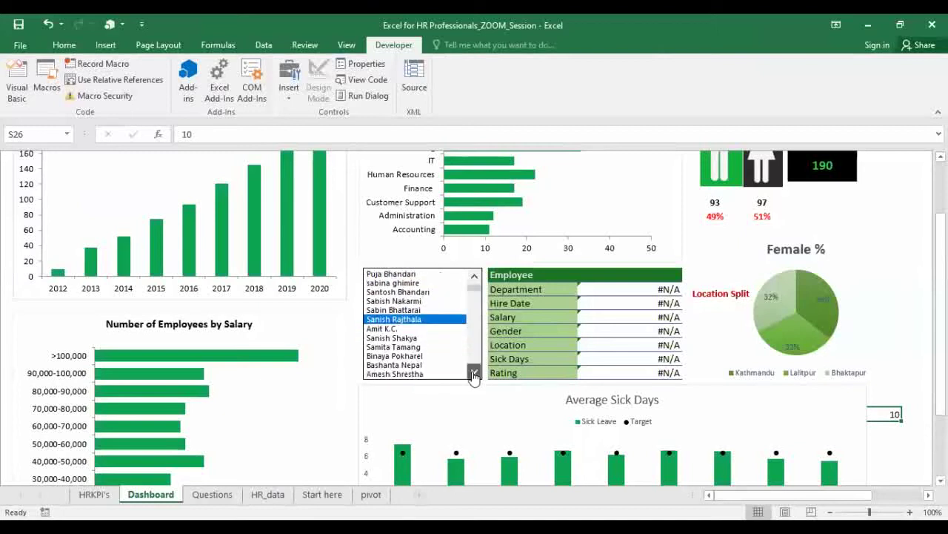
pyautogui.click(393, 330)
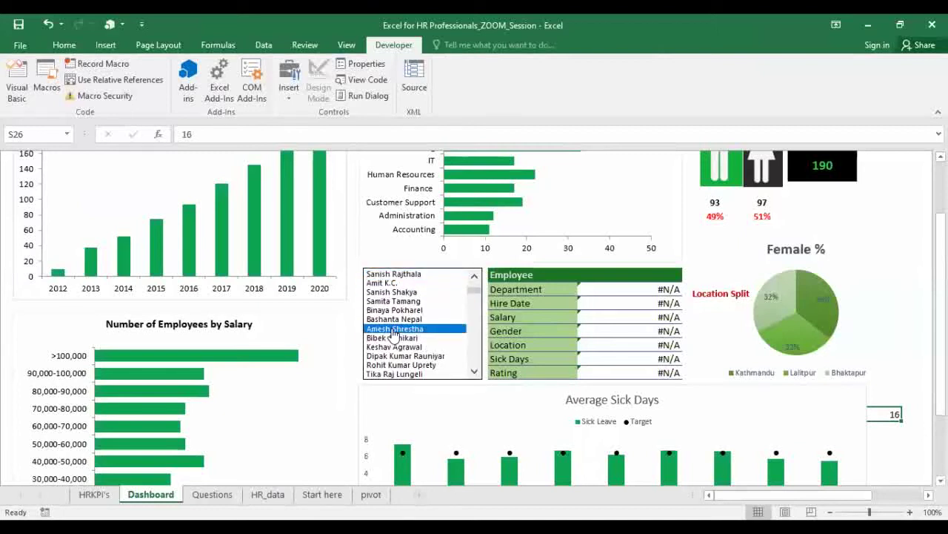
pyautogui.click(908, 441)
pyautogui.click(894, 412)
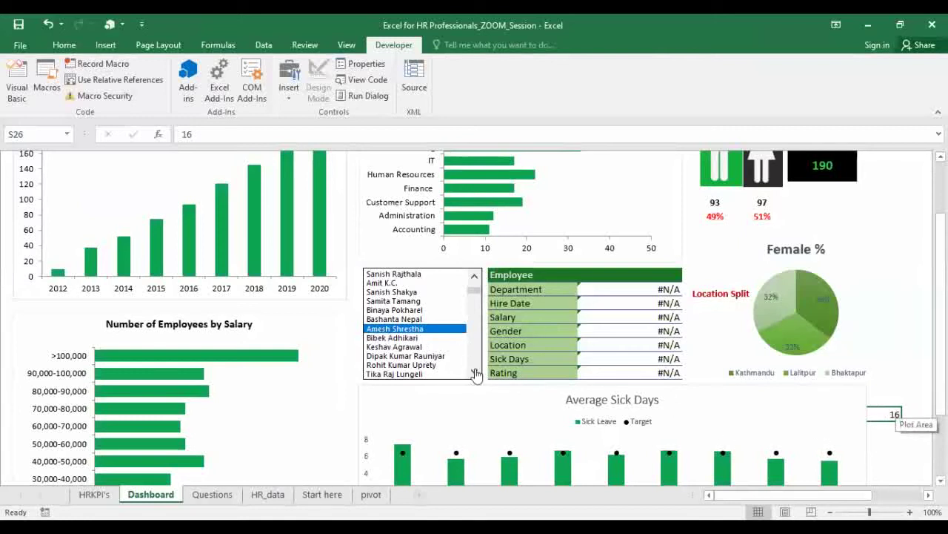
pyautogui.scroll(-2, 467, 366)
pyautogui.click(387, 357)
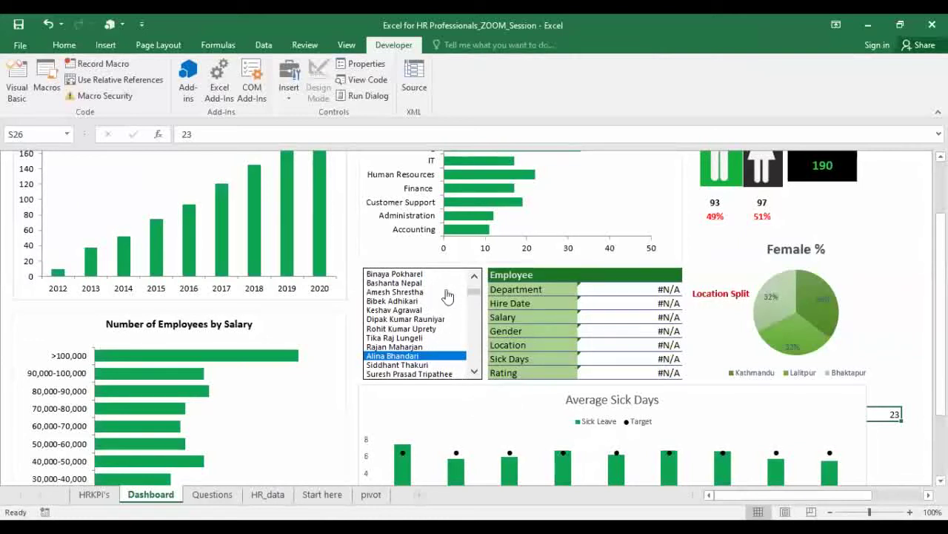
pyautogui.click(400, 292)
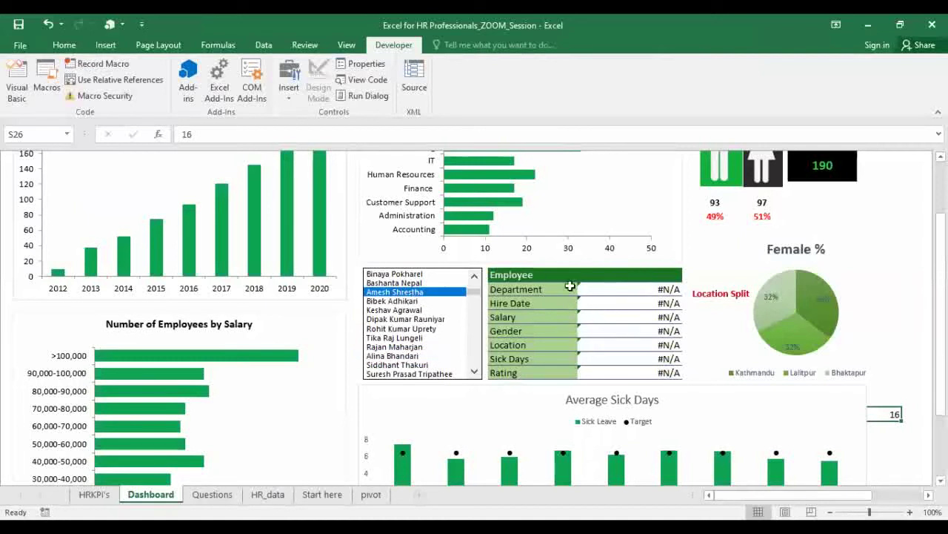
# - Inspect the VLOOKUP formula in the Department cell N17 and its lookup cell N16 beside Employee
pyautogui.click(663, 274)
pyautogui.doubleClick(662, 291)
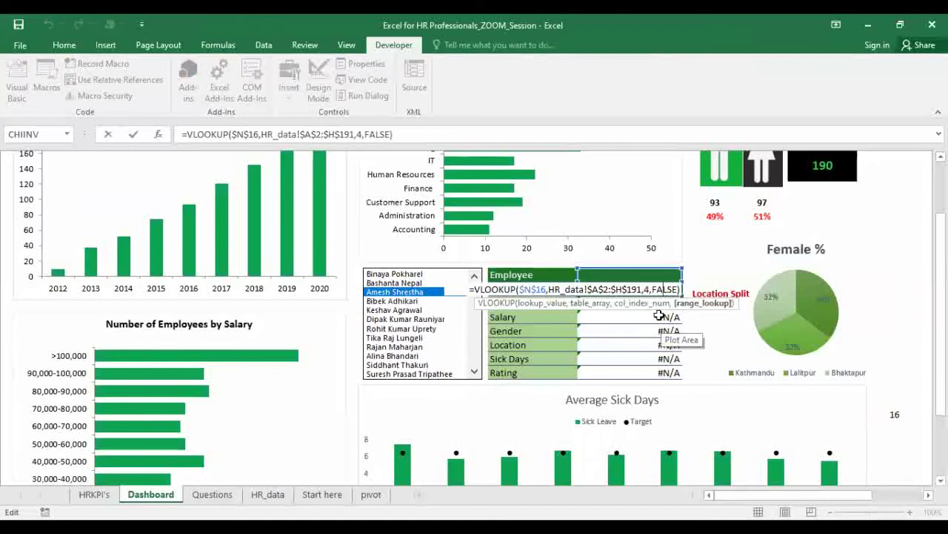
pyautogui.press('Escape')
pyautogui.doubleClick(662, 289)
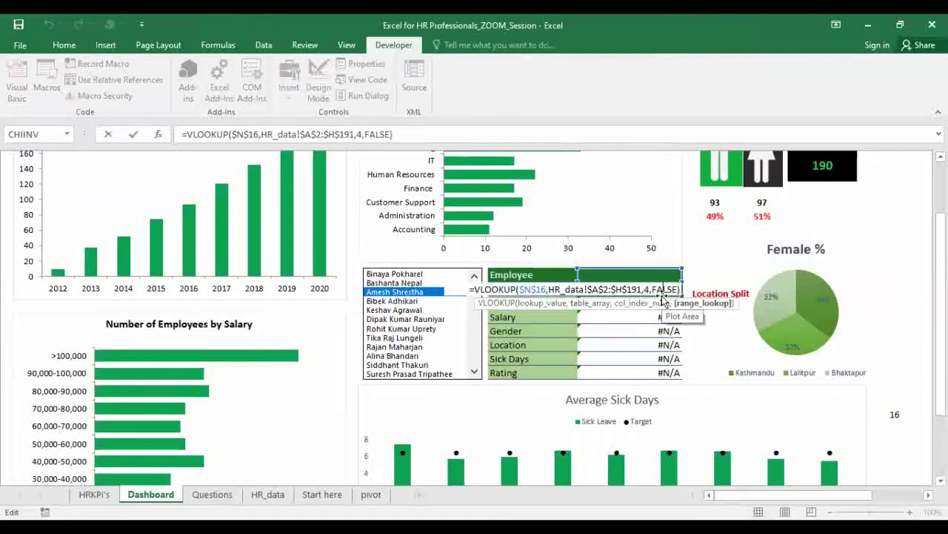
pyautogui.press('Return')
pyautogui.doubleClick(660, 299)
pyautogui.press('Return')
pyautogui.click(672, 343)
pyautogui.click(663, 276)
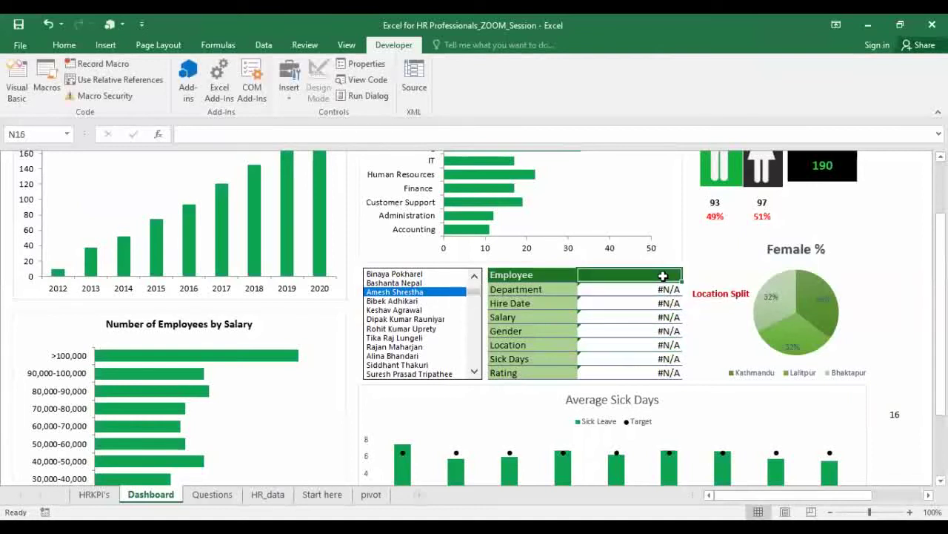
# - Return to the start of the employee list box and choose the third employee
pyautogui.click(474, 277)
pyautogui.click(474, 278)
pyautogui.click(473, 278)
pyautogui.click(473, 277)
pyautogui.click(474, 277)
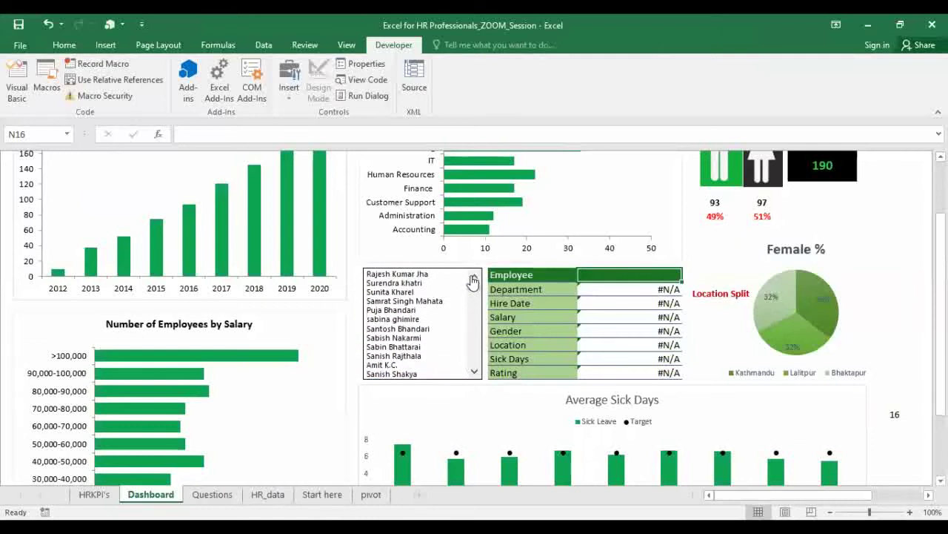
pyautogui.click(403, 292)
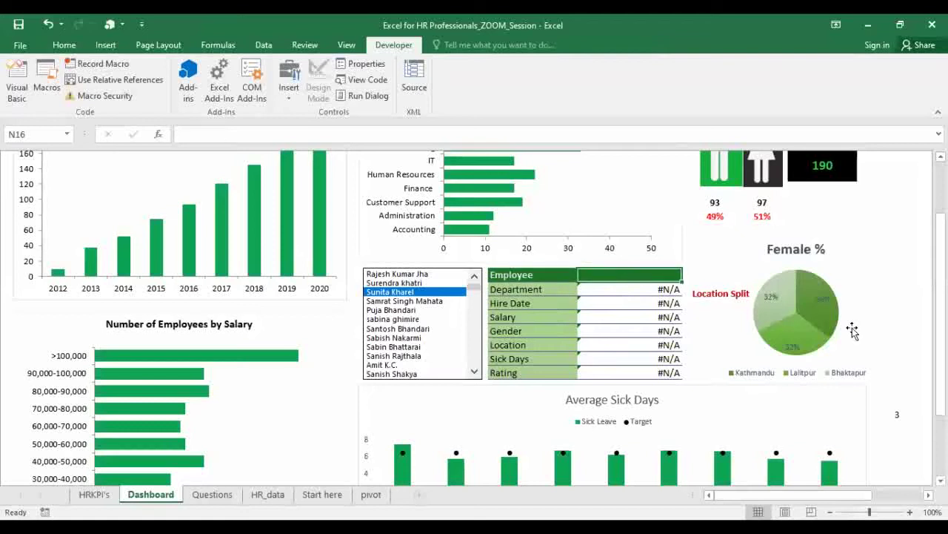
# - Start an INDEX formula in the Employee cell N16 with HR_data!A2:A191 as its array
pyautogui.write('=')
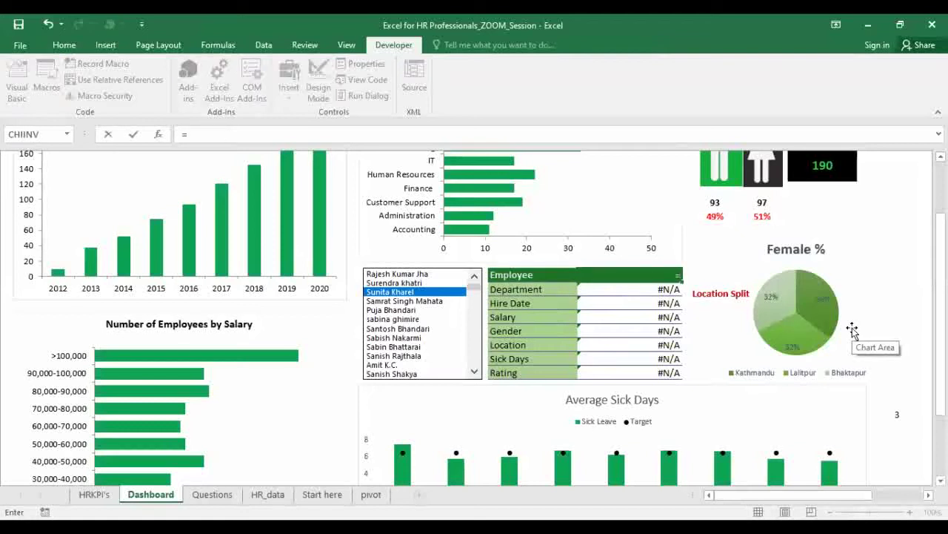
pyautogui.write('index')
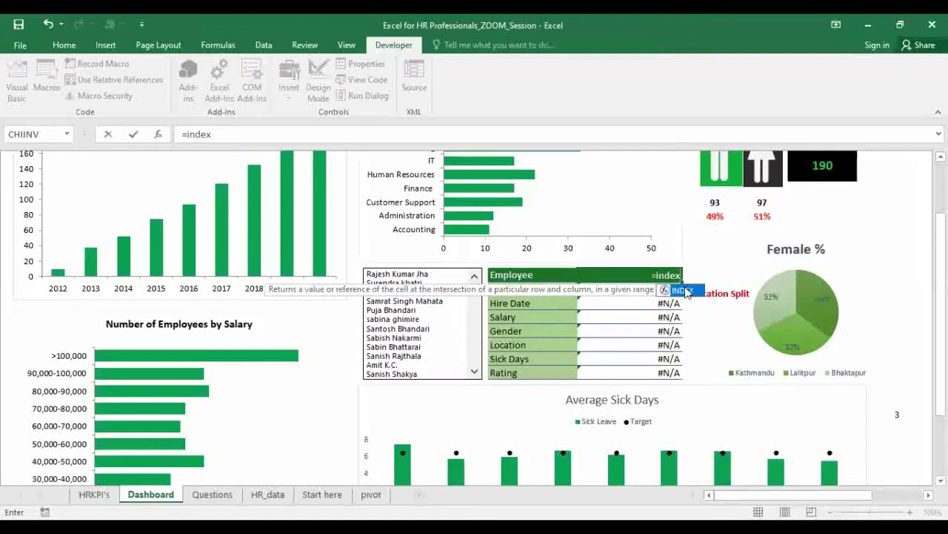
pyautogui.doubleClick(684, 291)
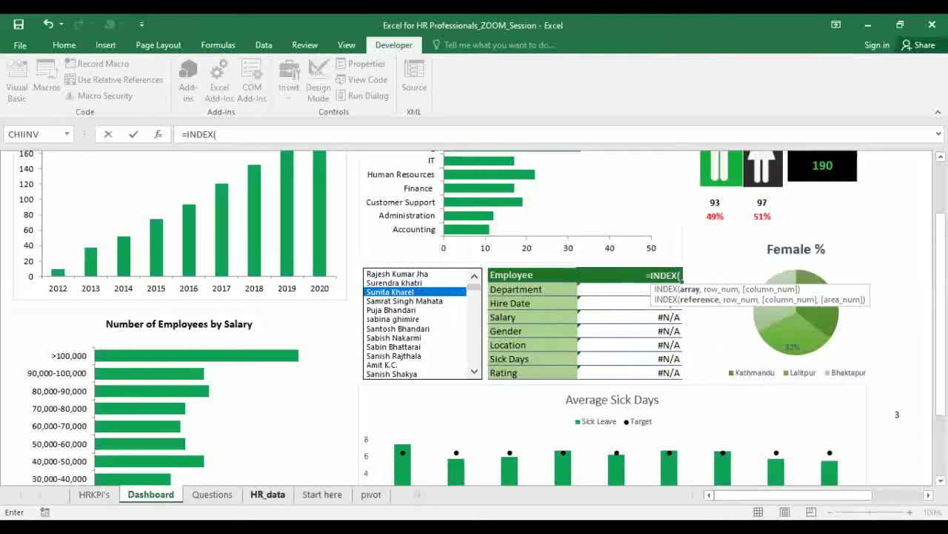
pyautogui.click(268, 494)
pyautogui.click(82, 185)
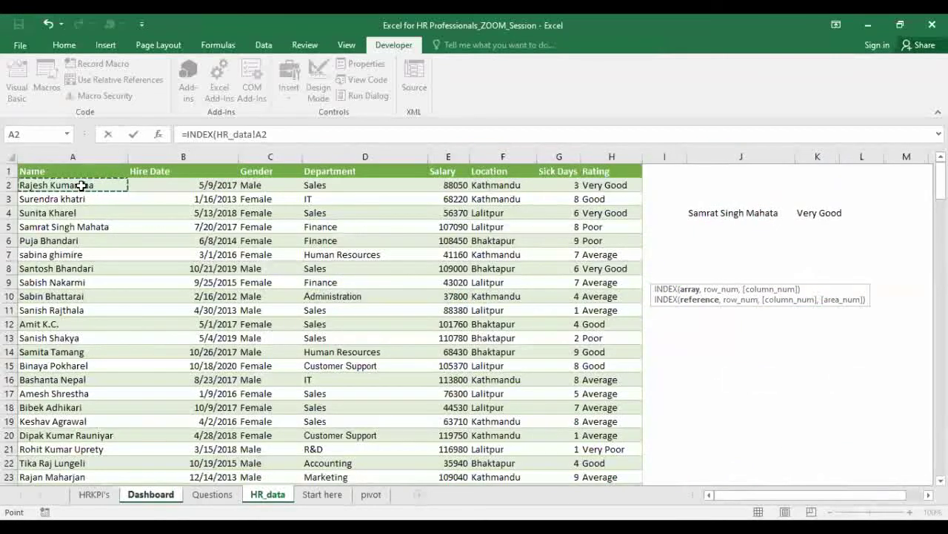
pyautogui.moveTo(83, 185); pyautogui.dragTo(89, 478)
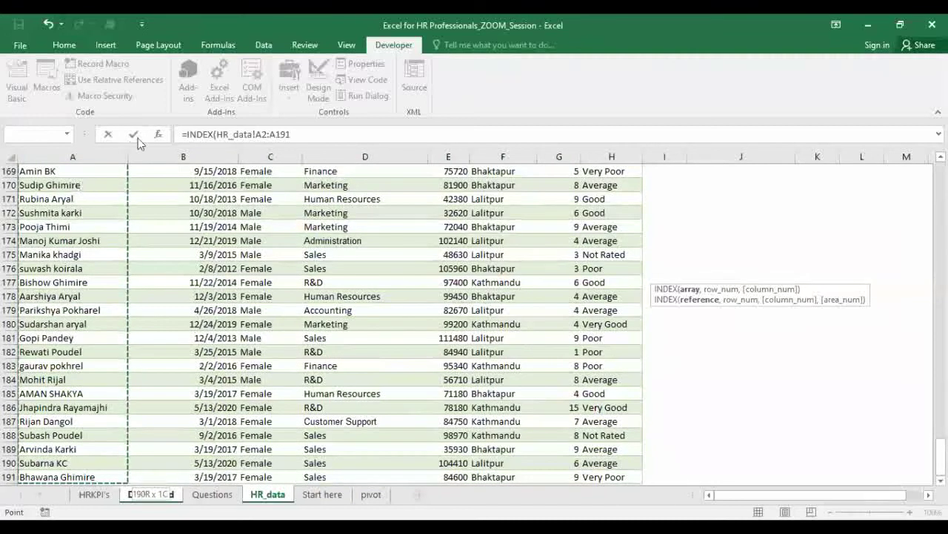
pyautogui.click(344, 136)
pyautogui.write(',')
# - Complete the N16 INDEX formula with Dashboard!S26 as the row number and 0 as the column number
pyautogui.click(151, 494)
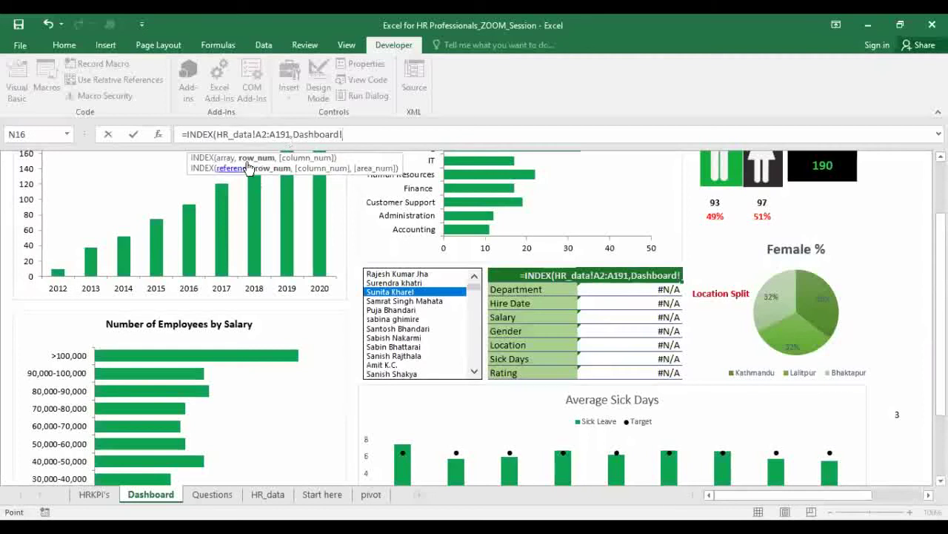
pyautogui.click(892, 412)
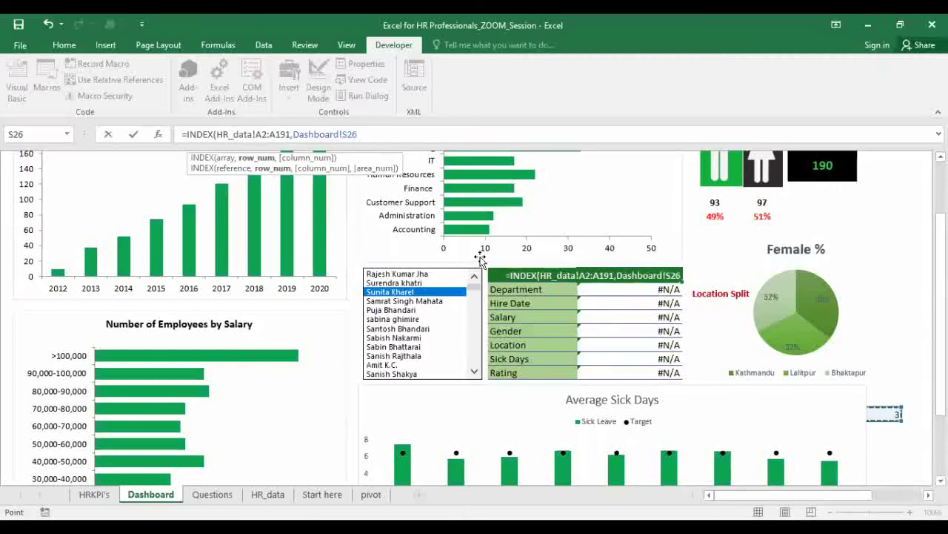
pyautogui.write(',')
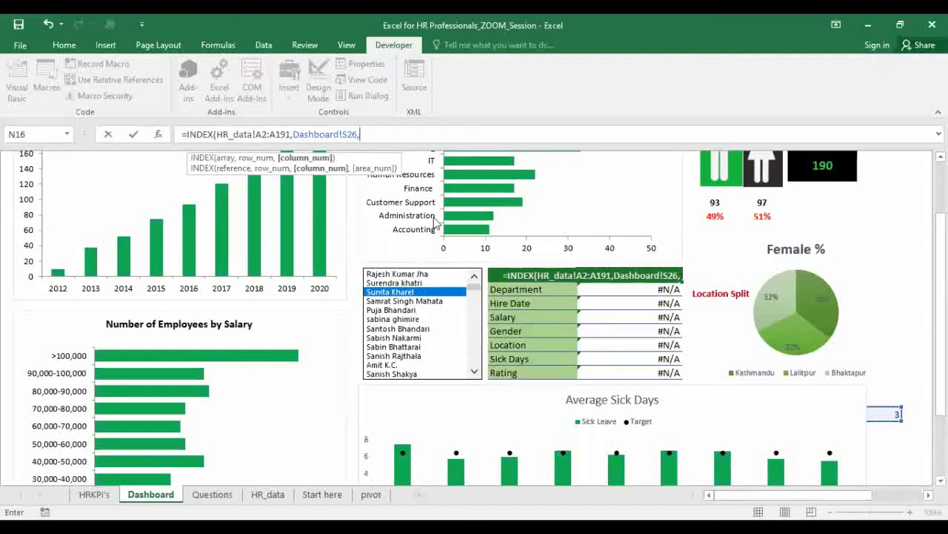
pyautogui.write('0)')
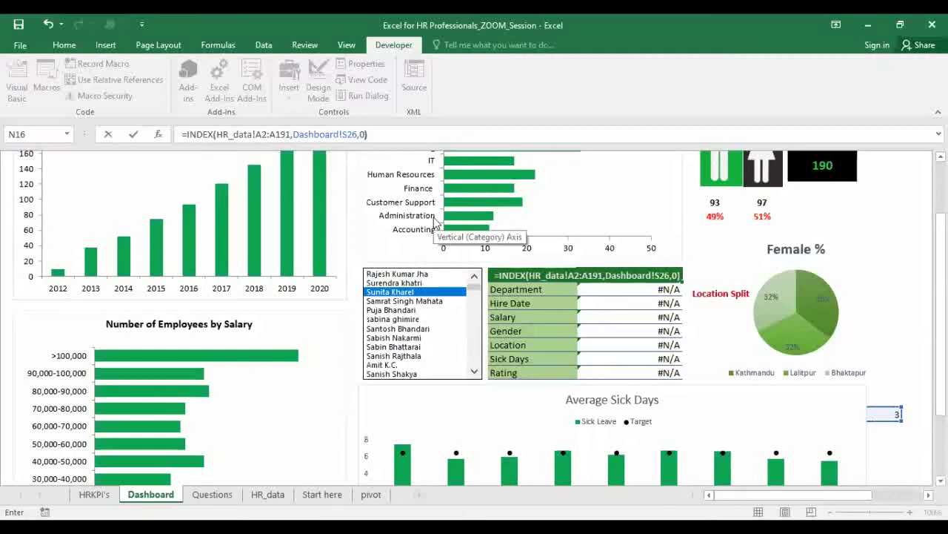
pyautogui.press('Return')
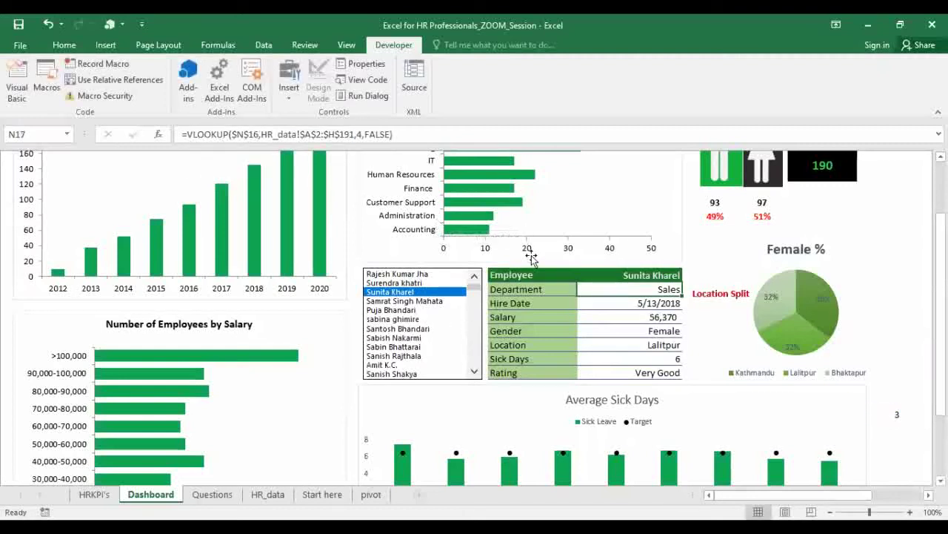
# - Choose the first employee in the list box, check linked cell S26, and review the INDEX formula in N16
pyautogui.click(664, 274)
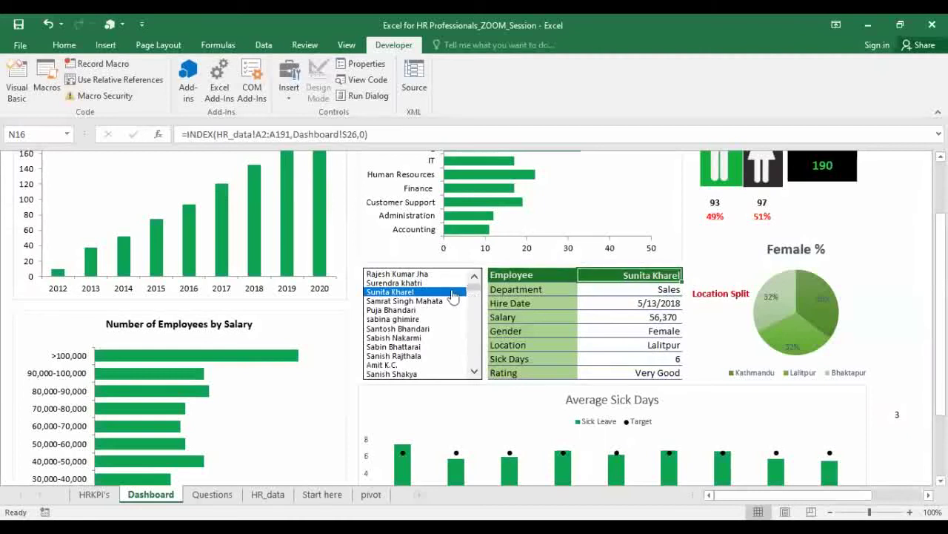
pyautogui.click(397, 274)
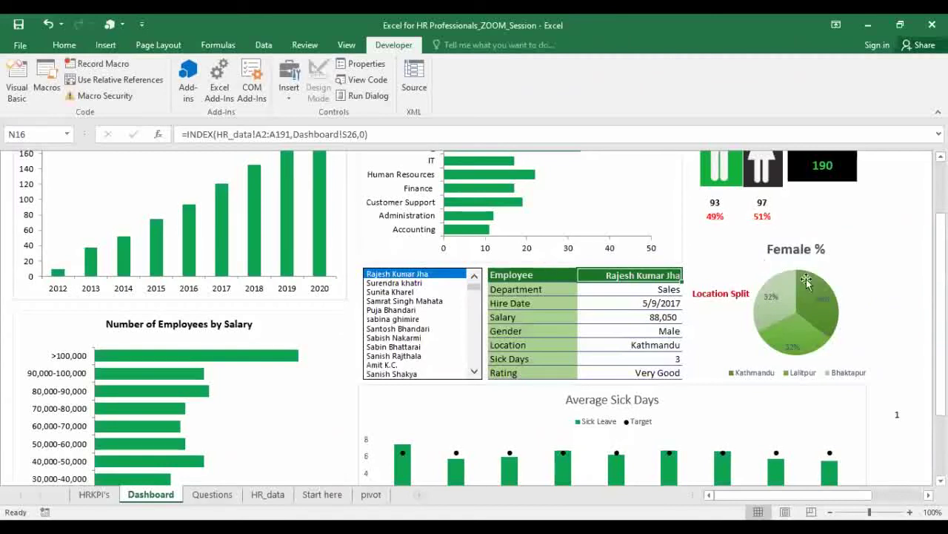
pyautogui.click(895, 413)
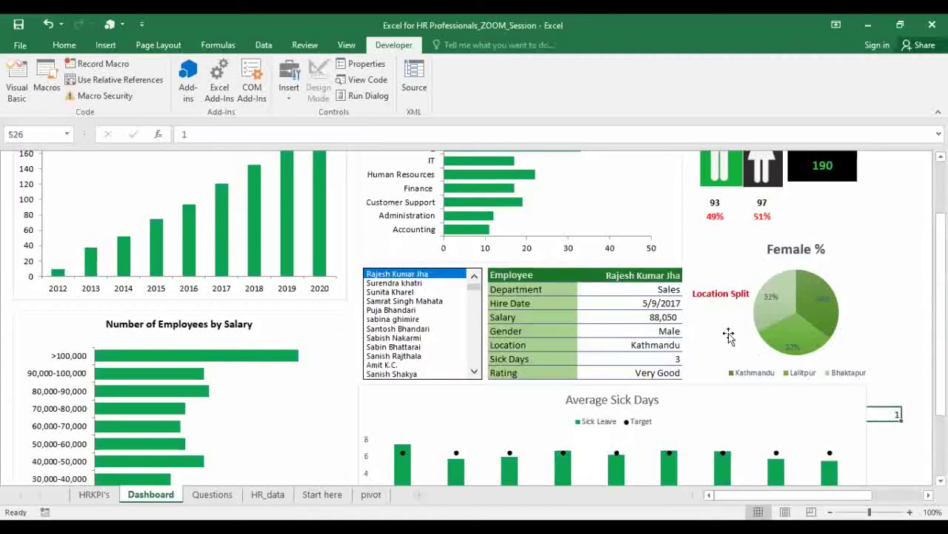
pyautogui.click(628, 275)
pyautogui.doubleClick(628, 275)
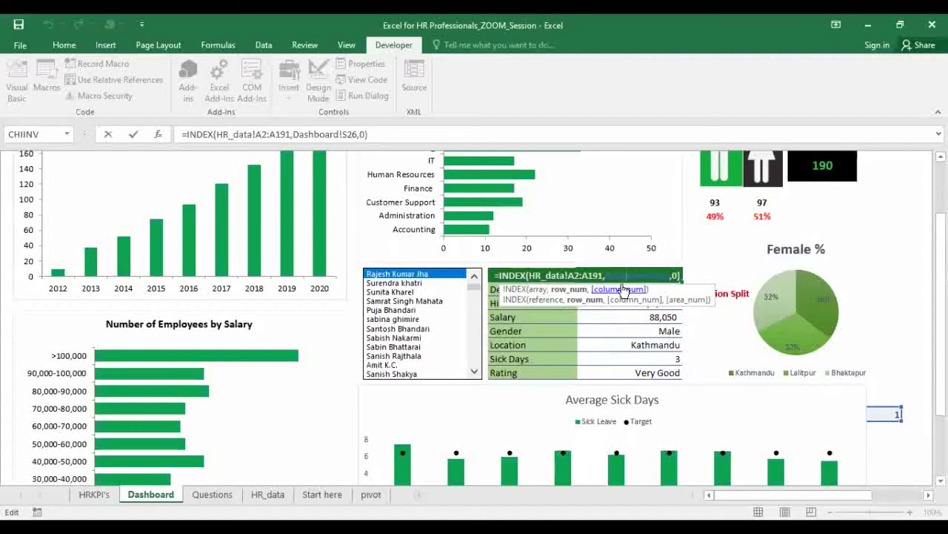
pyautogui.press('Return')
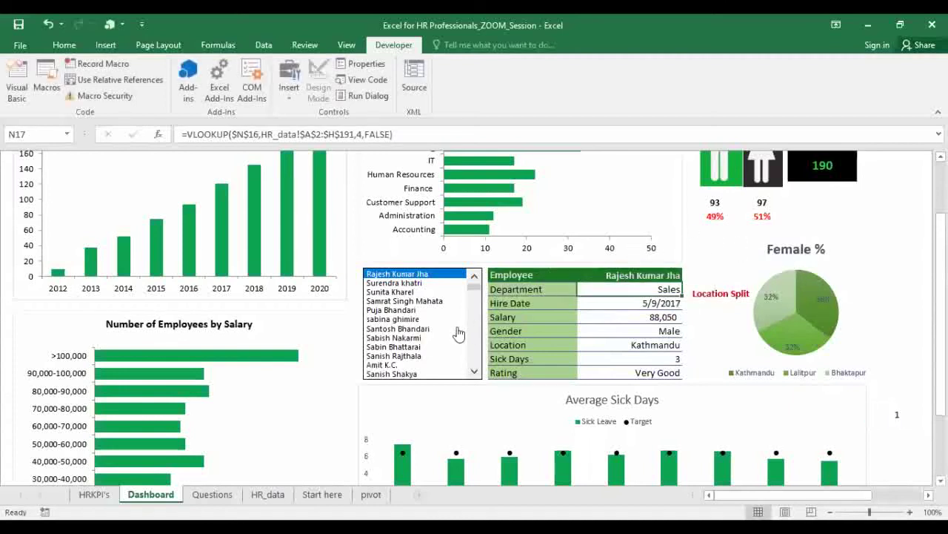
# - Test the details table by choosing the seventh, eleventh, second and fifth employees in the list box
pyautogui.click(398, 330)
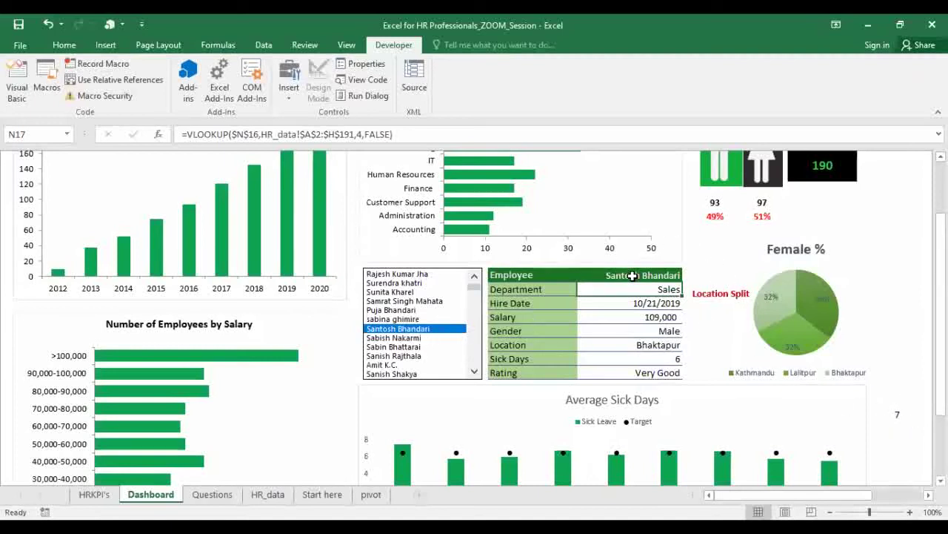
pyautogui.click(630, 274)
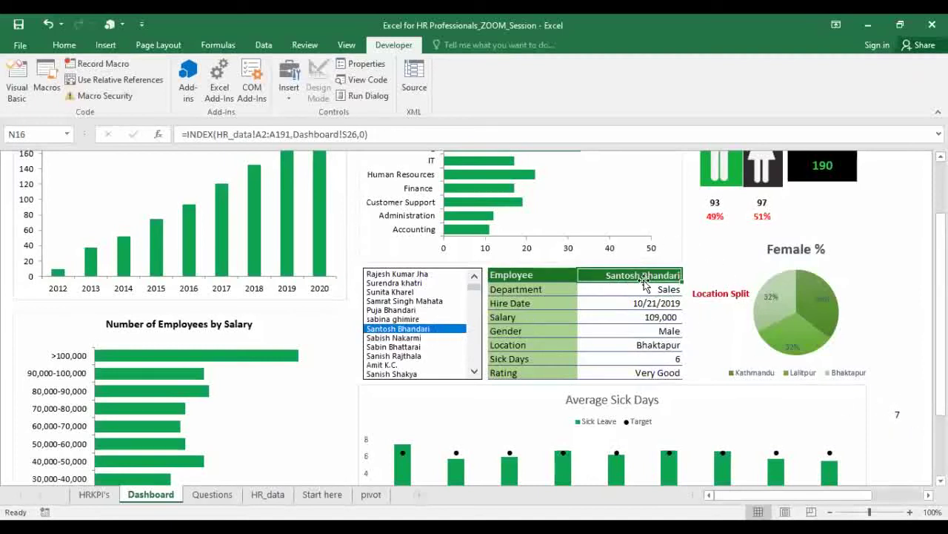
pyautogui.click(399, 365)
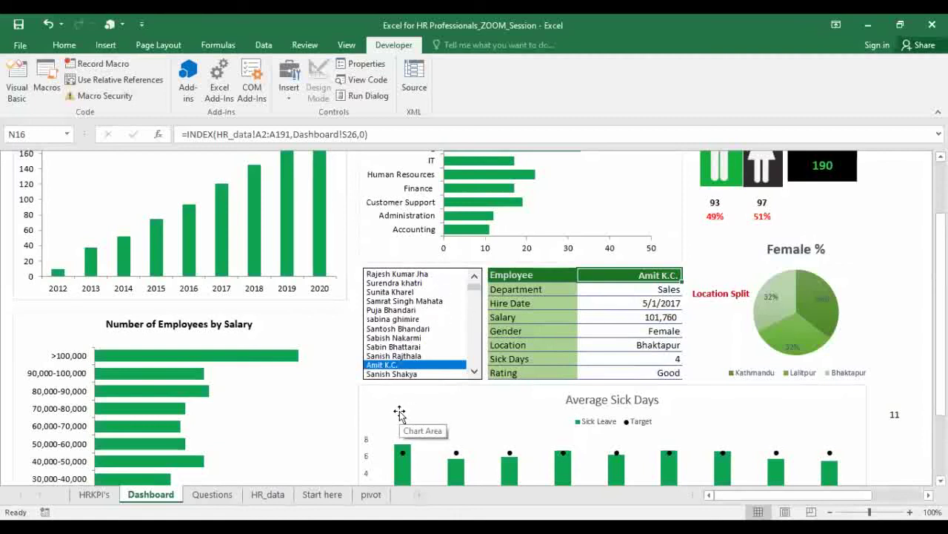
pyautogui.click(412, 282)
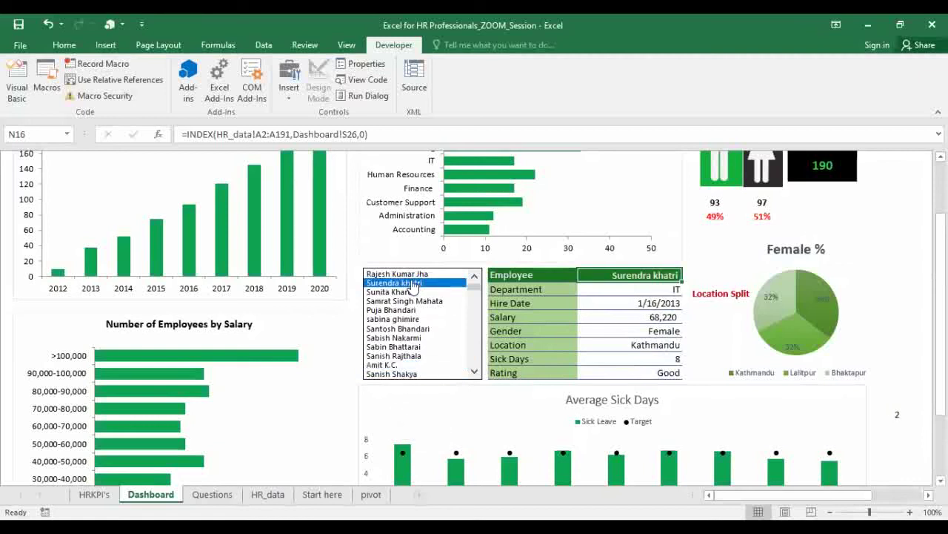
pyautogui.click(414, 311)
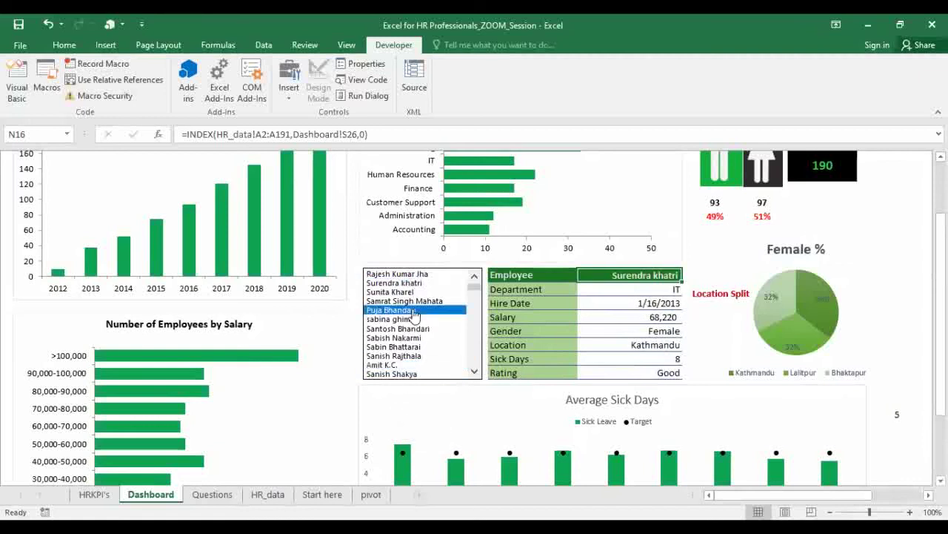
pyautogui.click(475, 371)
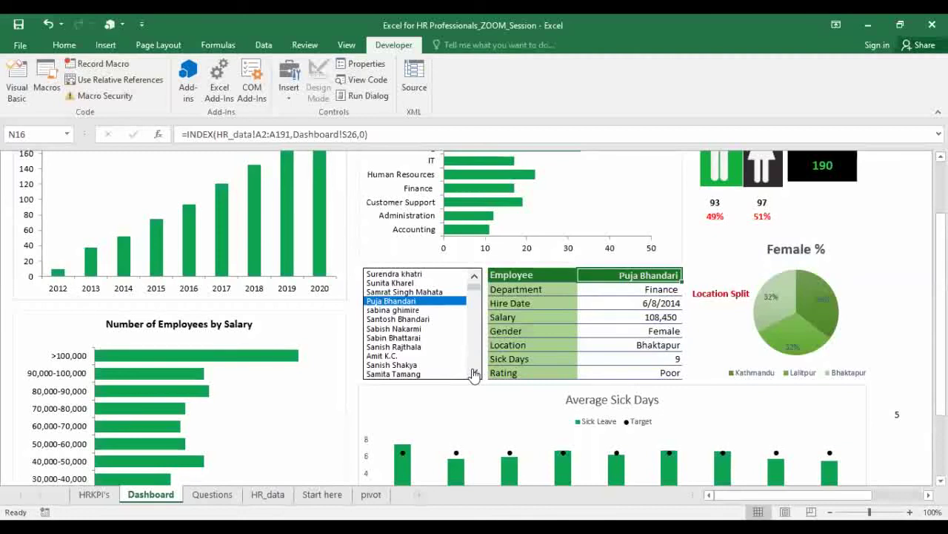
# - Review the list box's control settings for input range, cell link and selection type, and close them
pyautogui.rightClick(474, 372)
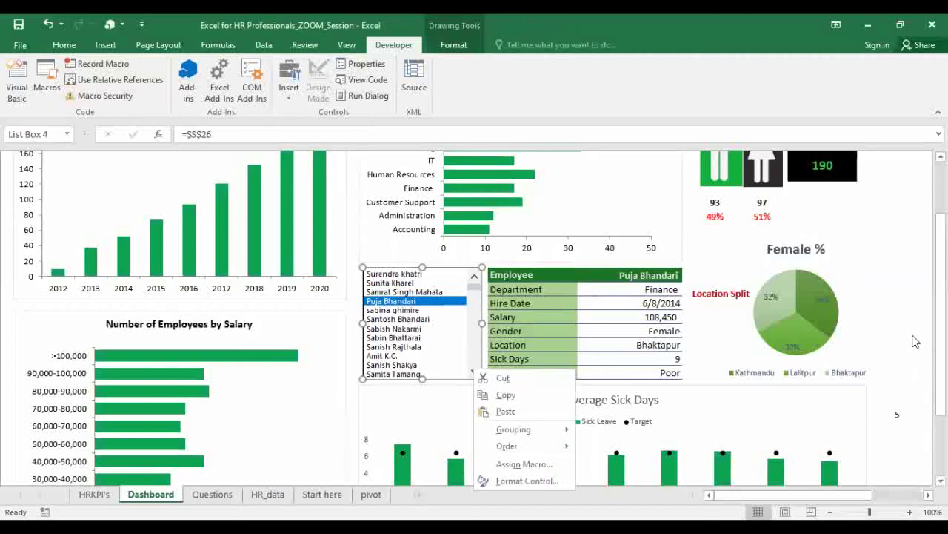
pyautogui.click(385, 361)
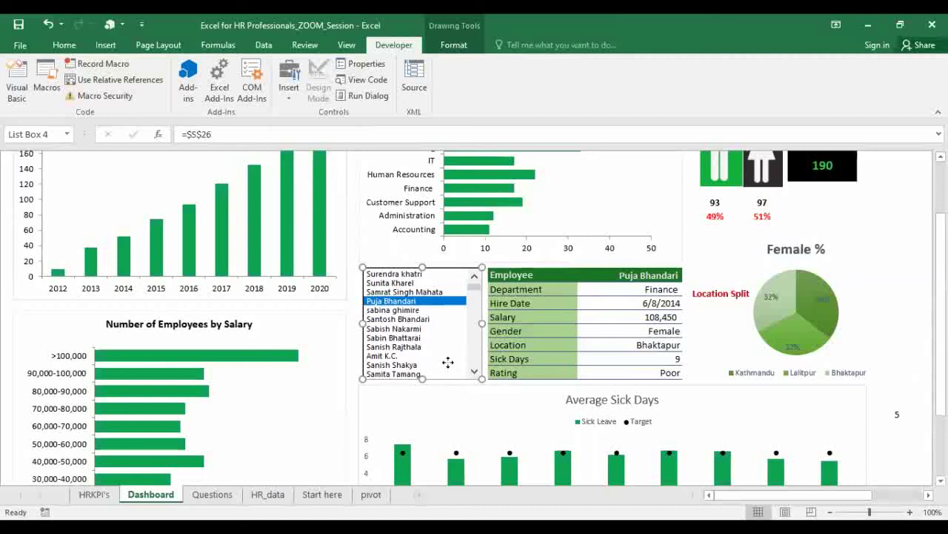
pyautogui.rightClick(448, 361)
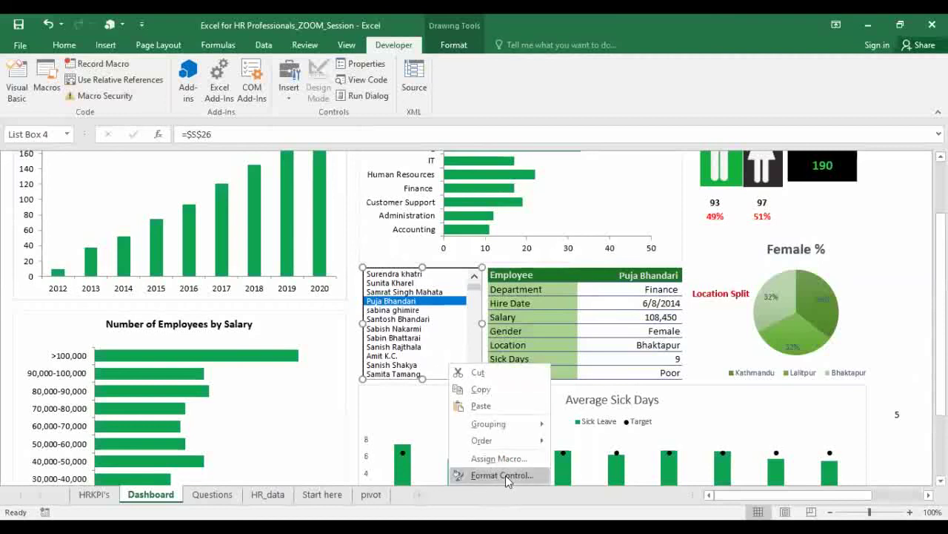
pyautogui.click(505, 475)
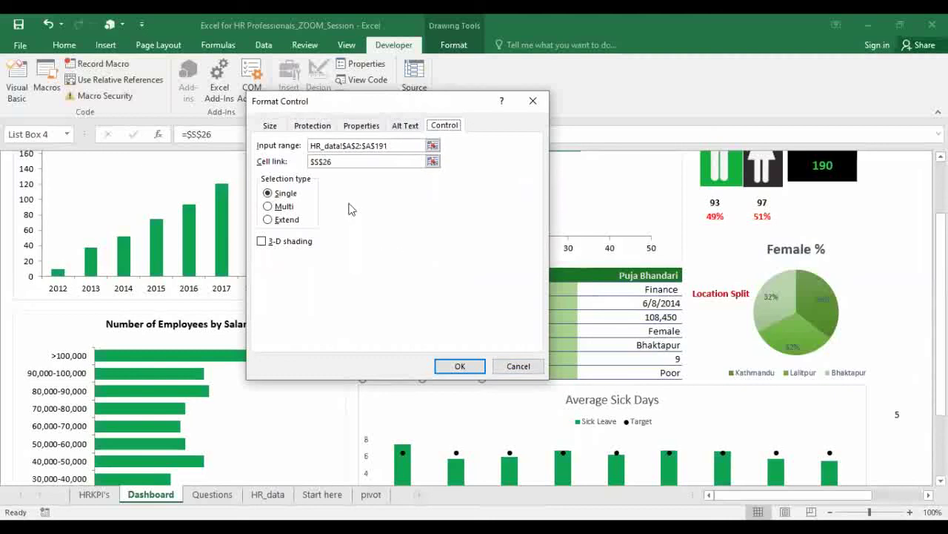
pyautogui.moveTo(393, 102); pyautogui.dragTo(229, 98)
pyautogui.click(291, 363)
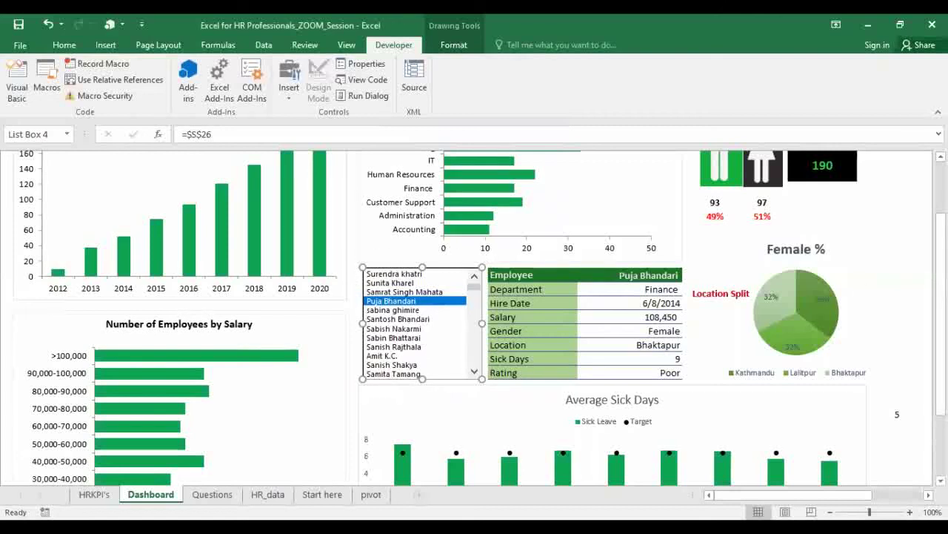
# - Deselect the list box and choose several more employees in it to check that their details update
pyautogui.click(897, 256)
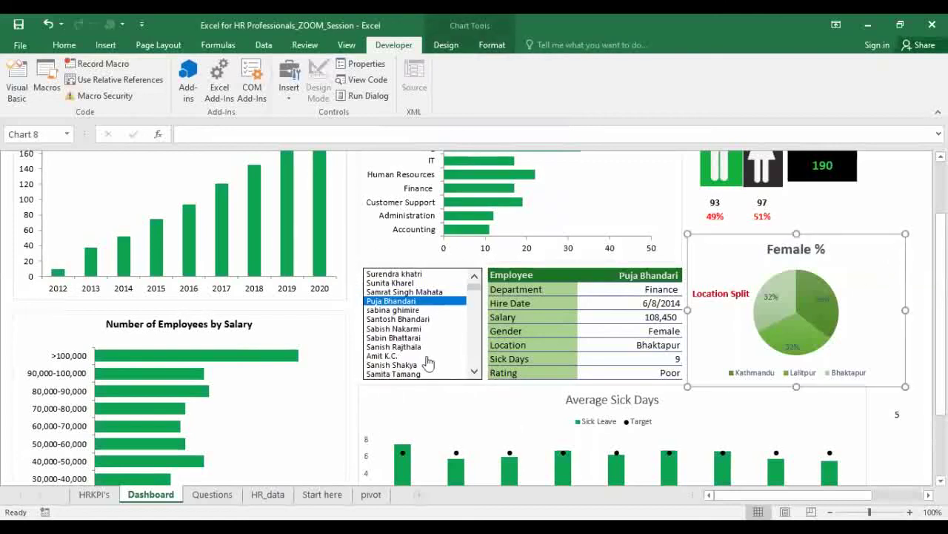
pyautogui.click(906, 176)
pyautogui.click(394, 328)
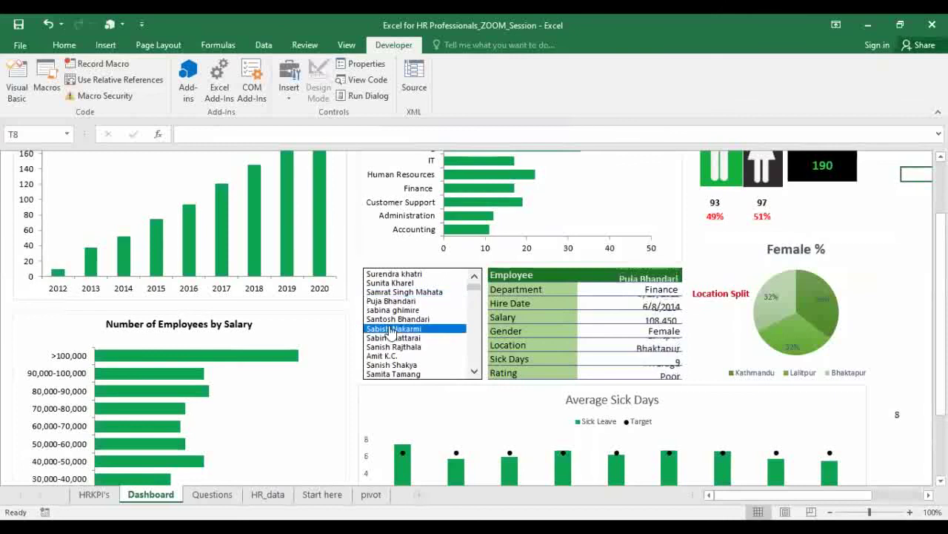
pyautogui.rightClick(431, 359)
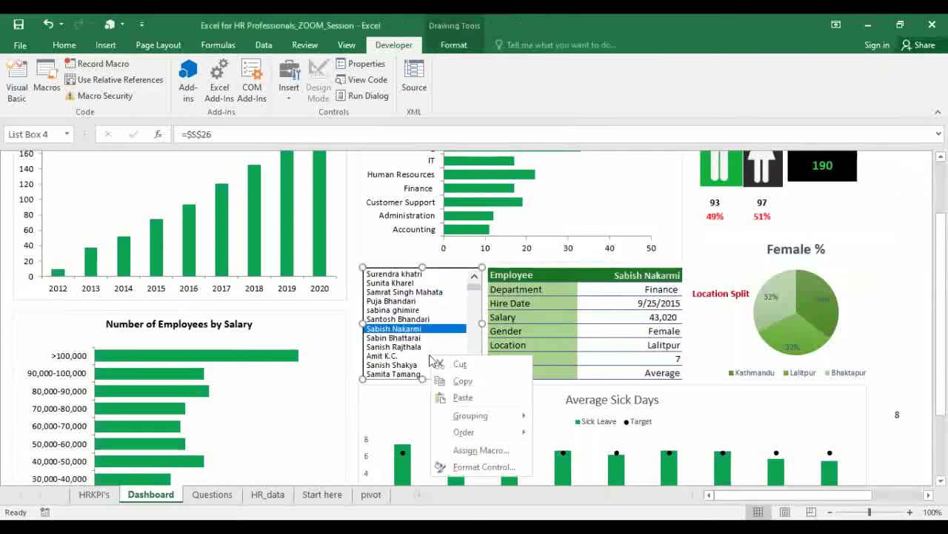
pyautogui.click(917, 322)
pyautogui.click(896, 249)
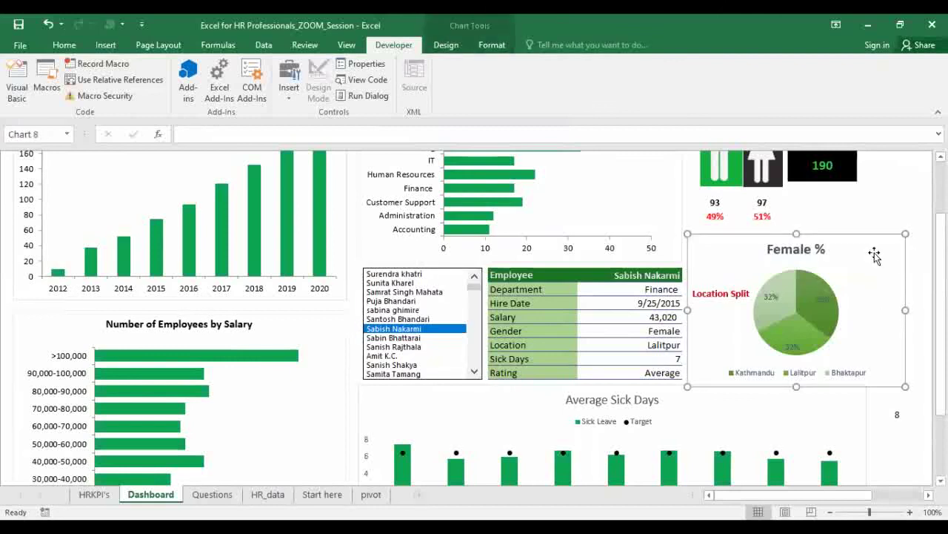
pyautogui.click(416, 303)
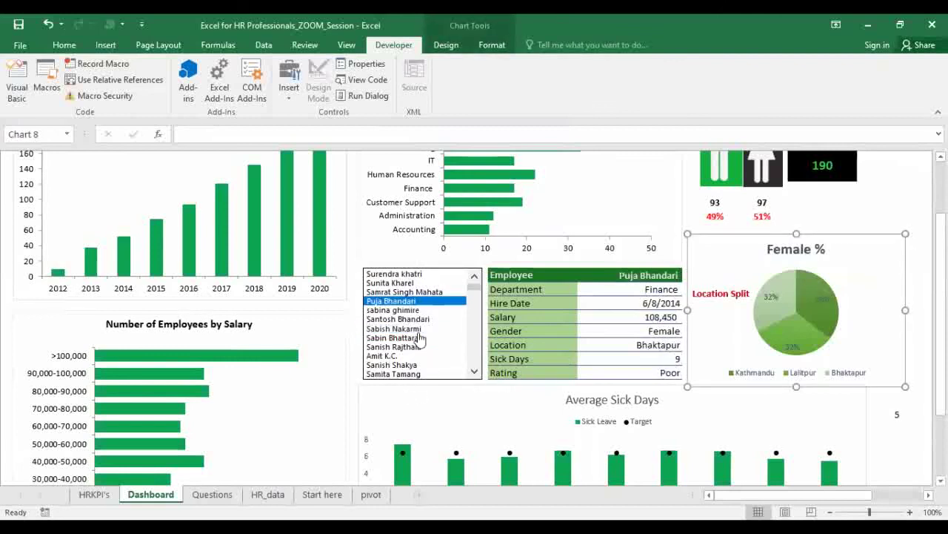
pyautogui.click(417, 339)
pyautogui.click(401, 367)
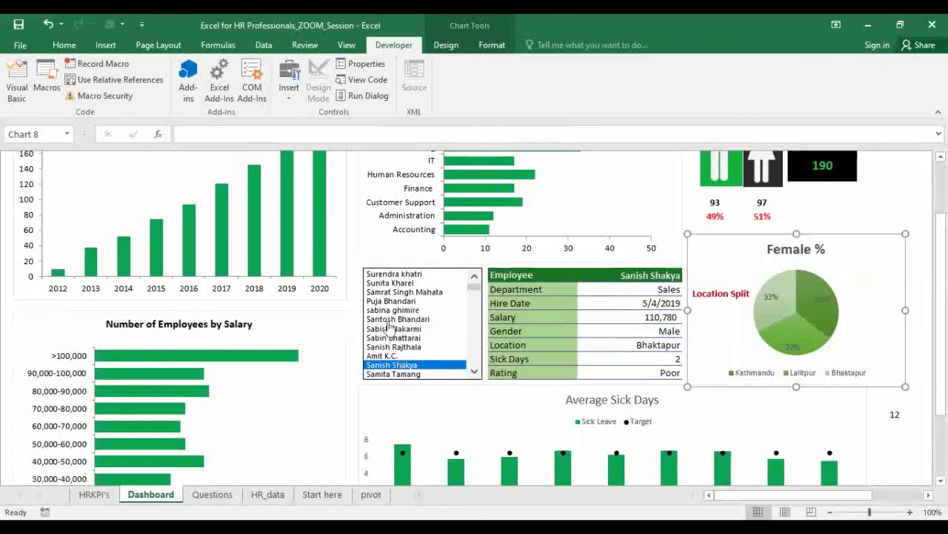